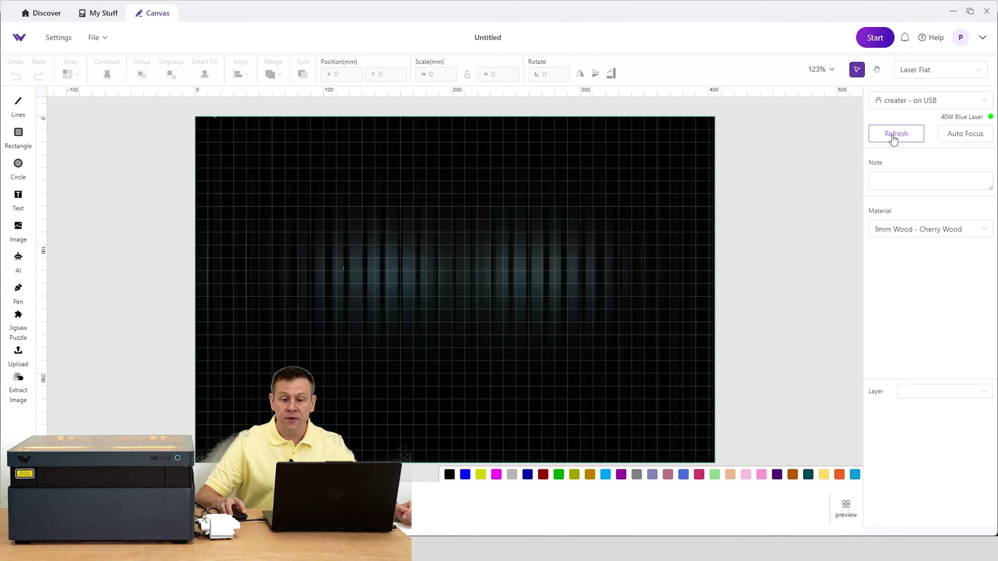
Step: Refresh the camera image so The Laser Channel sign and wolf logo appear on the canvas
{"action": "left_click", "coordinate": [895, 136]}
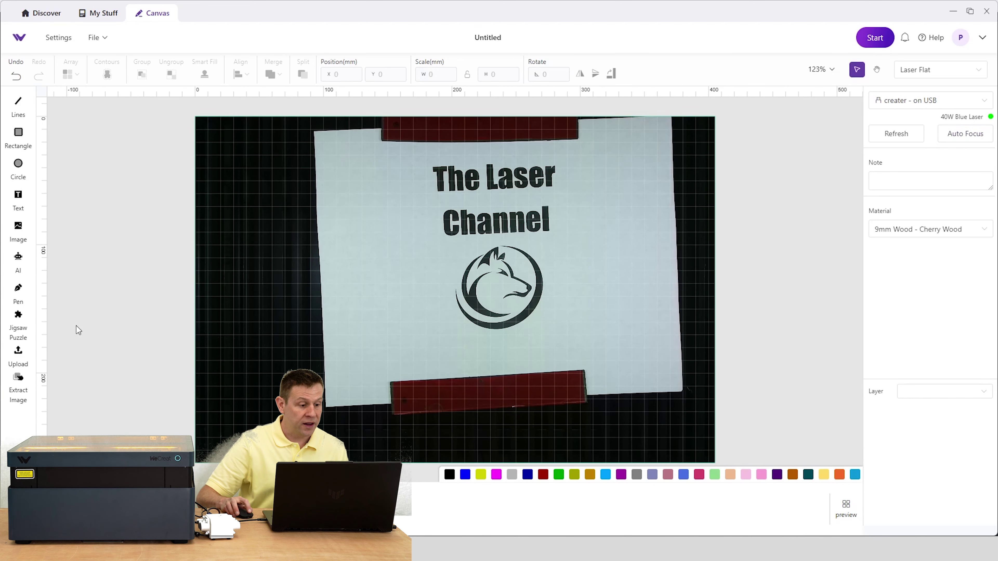
Step: Crop the sign's text and wolf logo from the camera view into a placed image
{"action": "left_click", "coordinate": [20, 383]}
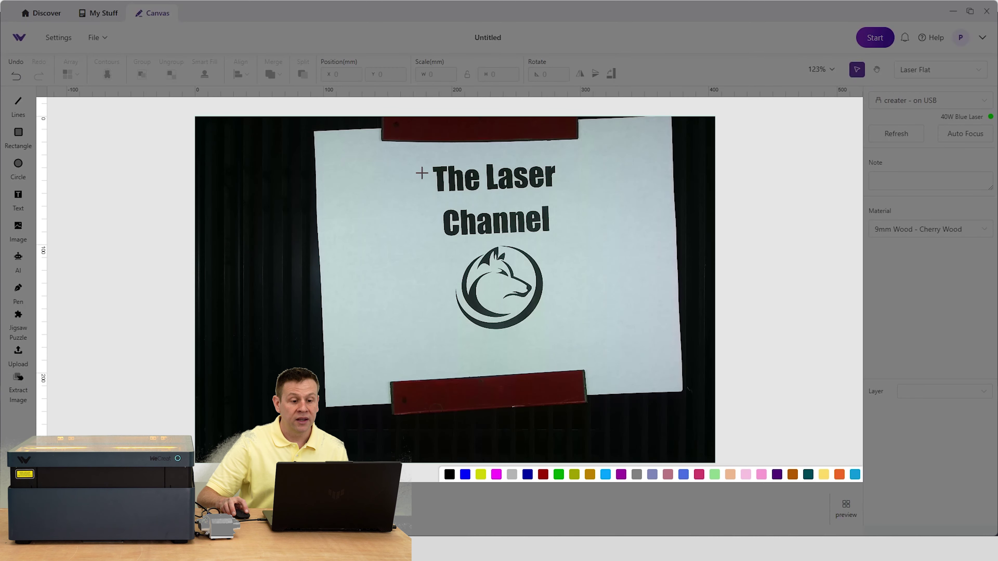
{"action": "left_click_drag", "start_coordinate": [420, 159], "coordinate": [577, 338]}
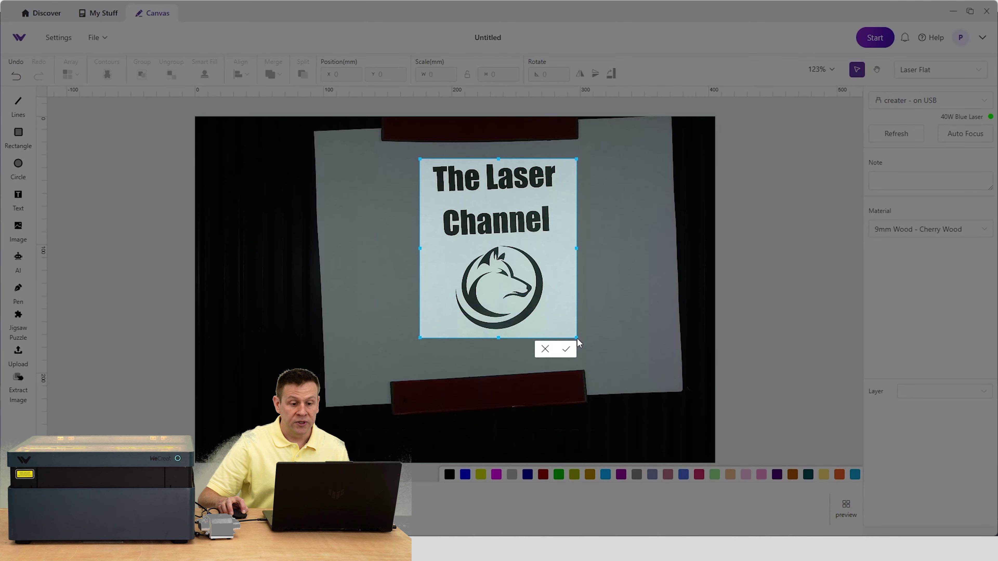
{"action": "left_click", "coordinate": [571, 352]}
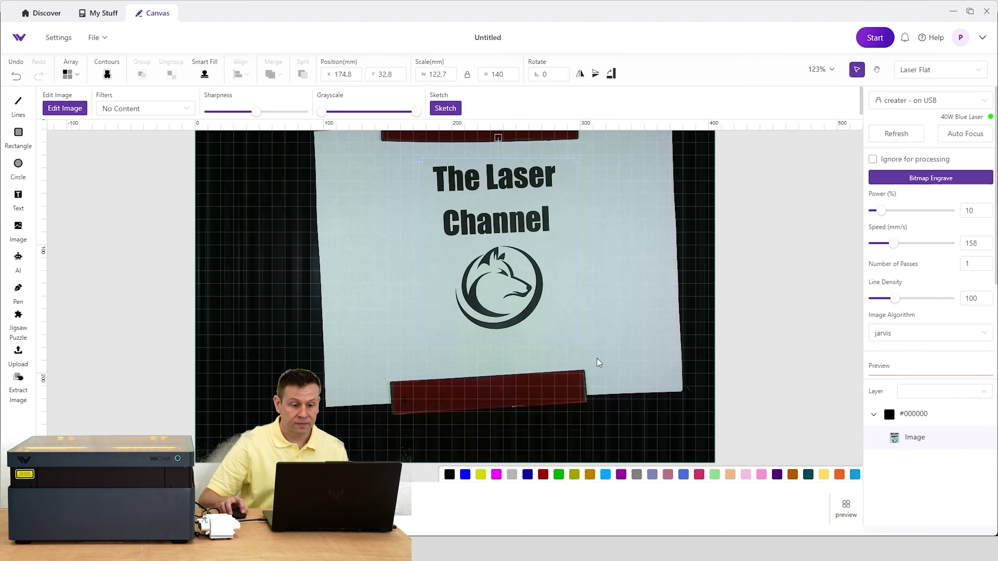
Step: Undo the accidental move of the extracted image and reselect it
{"action": "scroll", "coordinate": [558, 261], "scroll_direction": "up", "scroll_amount": 2}
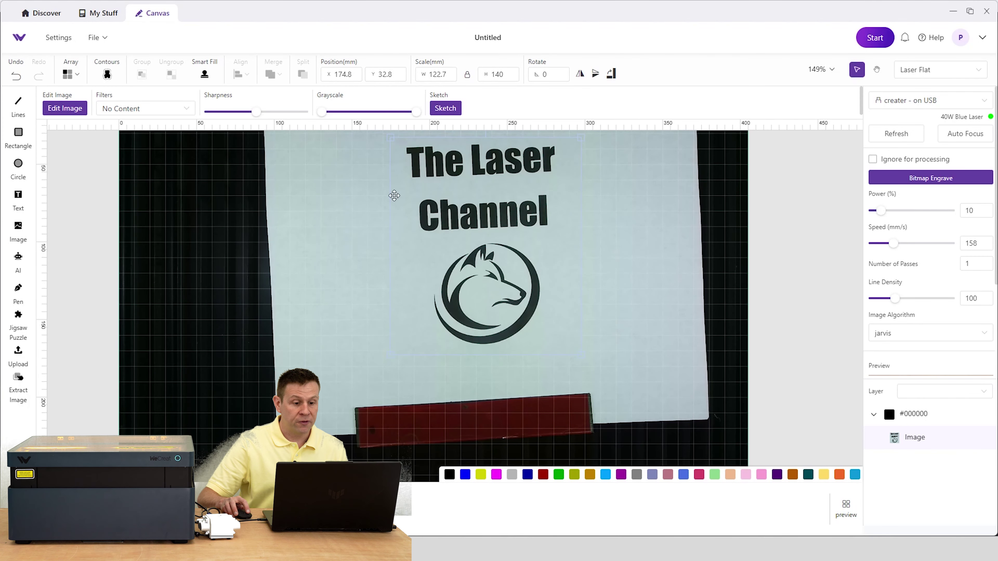
{"action": "left_click_drag", "start_coordinate": [544, 302], "coordinate": [514, 323]}
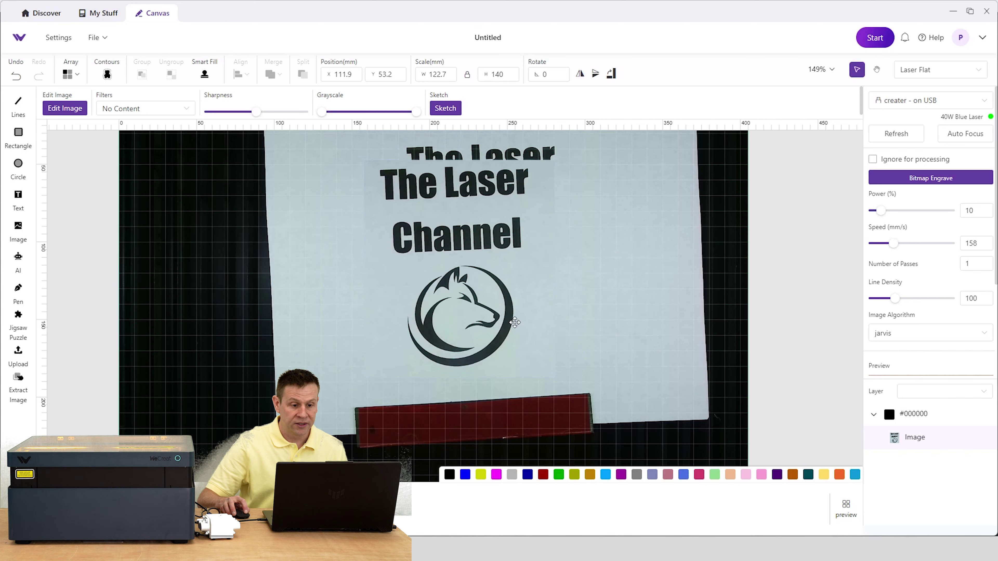
{"action": "key", "text": "ctrl+z"}
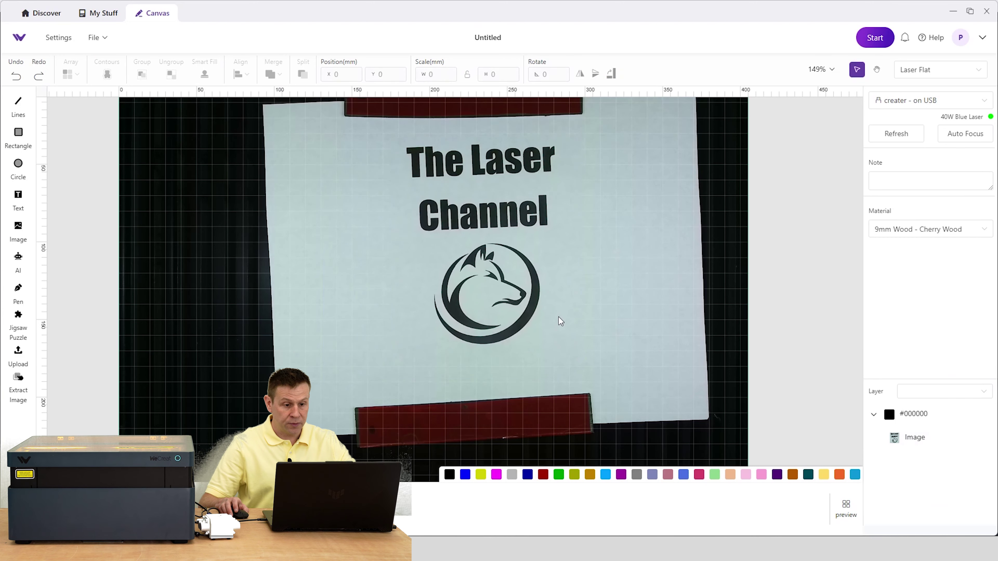
{"action": "scroll", "coordinate": [526, 277], "scroll_direction": "up", "scroll_amount": 1}
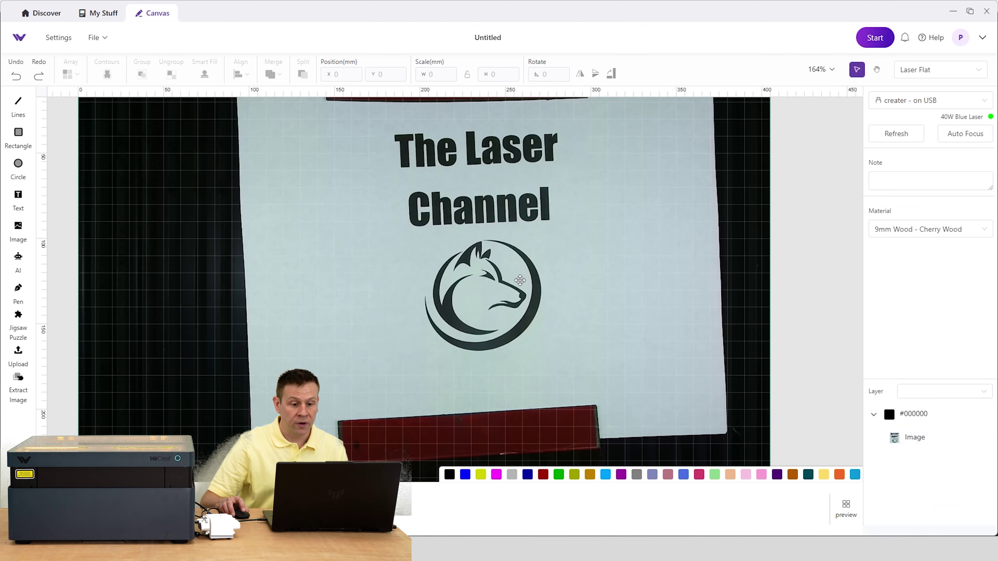
{"action": "left_click", "coordinate": [509, 283]}
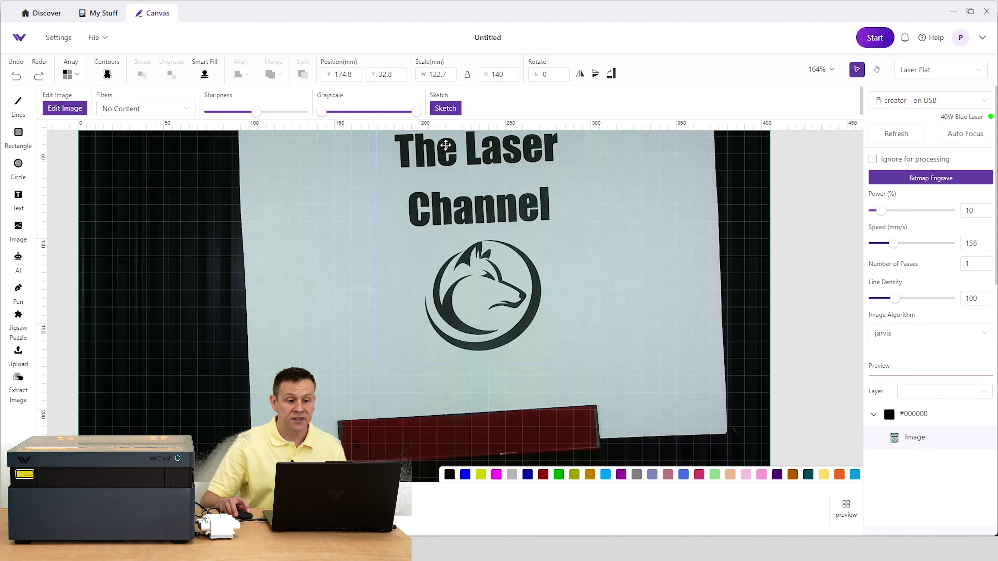
Step: Sketch-trace the extracted sign image at threshold 181 and noise reduction 64
{"action": "left_click", "coordinate": [446, 108]}
{"action": "scroll", "coordinate": [430, 150], "scroll_direction": "up", "scroll_amount": 10}
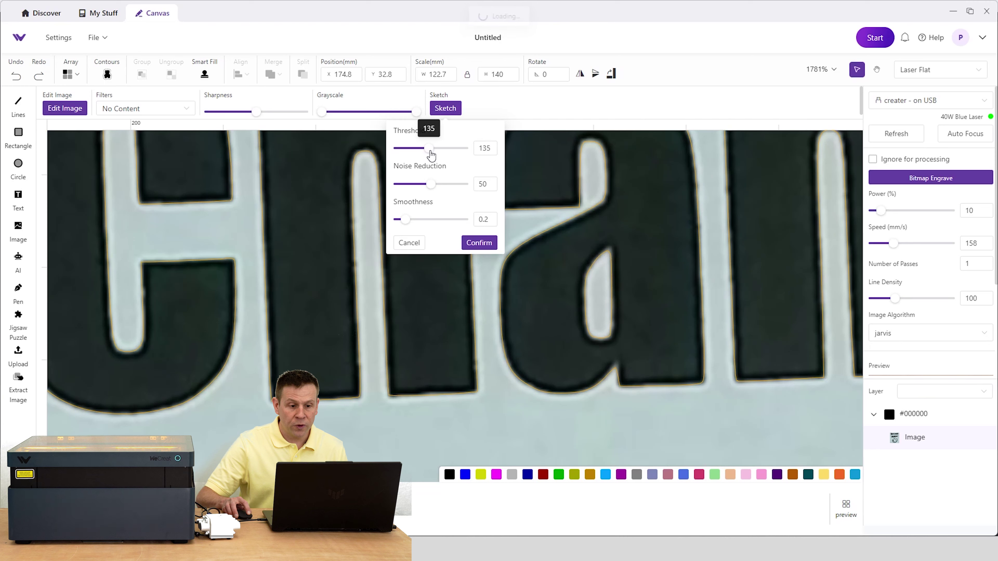
{"action": "left_click_drag", "start_coordinate": [431, 155], "coordinate": [446, 152]}
{"action": "scroll", "coordinate": [617, 274], "scroll_direction": "down", "scroll_amount": 4}
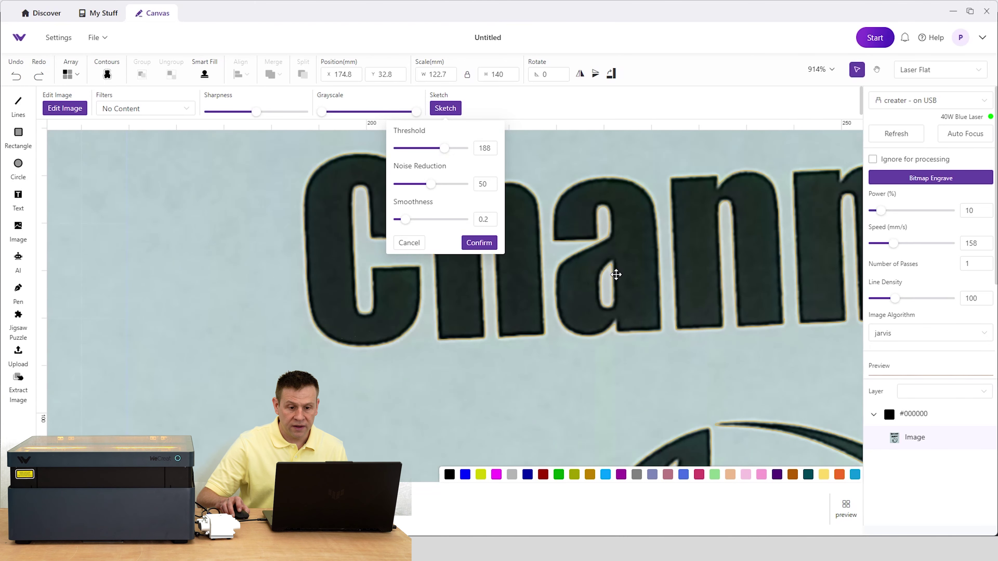
{"action": "scroll", "coordinate": [616, 275], "scroll_direction": "down", "scroll_amount": 9}
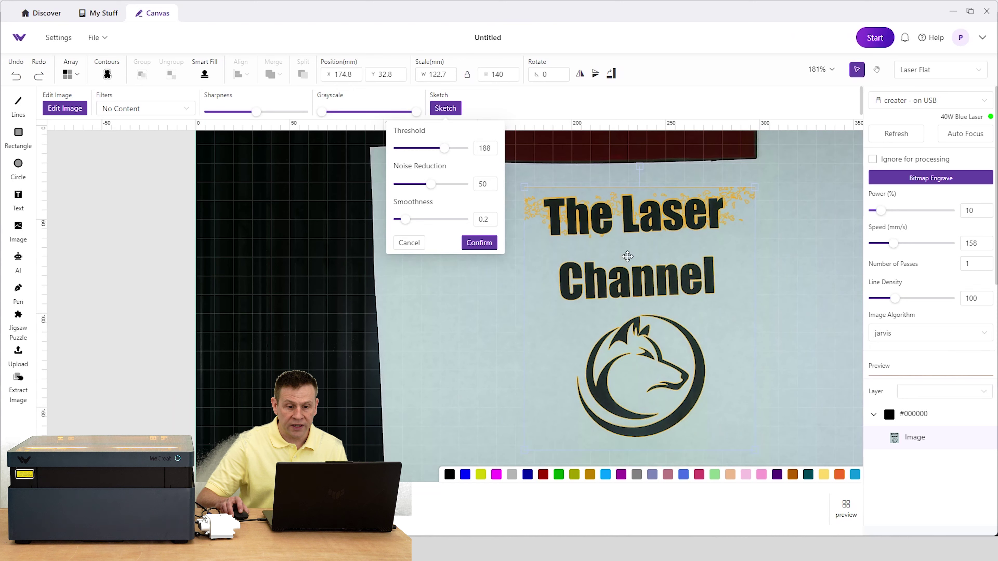
{"action": "scroll", "coordinate": [629, 248], "scroll_direction": "up", "scroll_amount": 1}
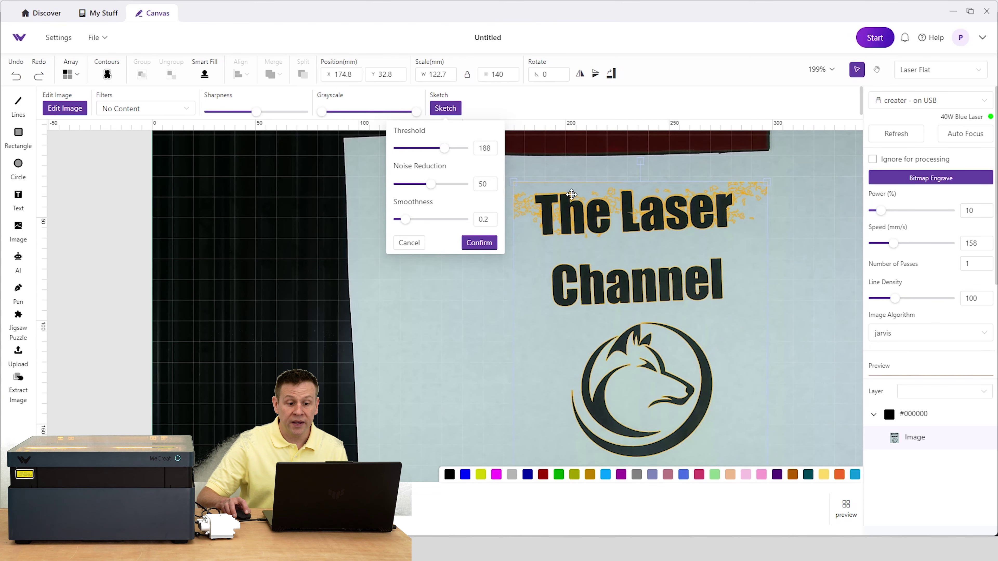
{"action": "left_click_drag", "start_coordinate": [444, 148], "coordinate": [443, 153]}
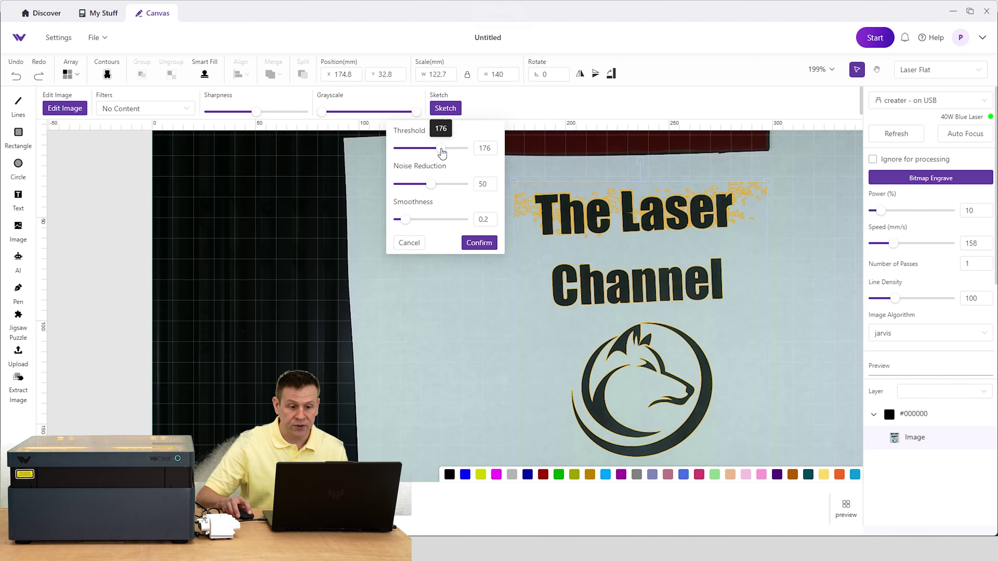
{"action": "scroll", "coordinate": [621, 371], "scroll_direction": "up", "scroll_amount": 10}
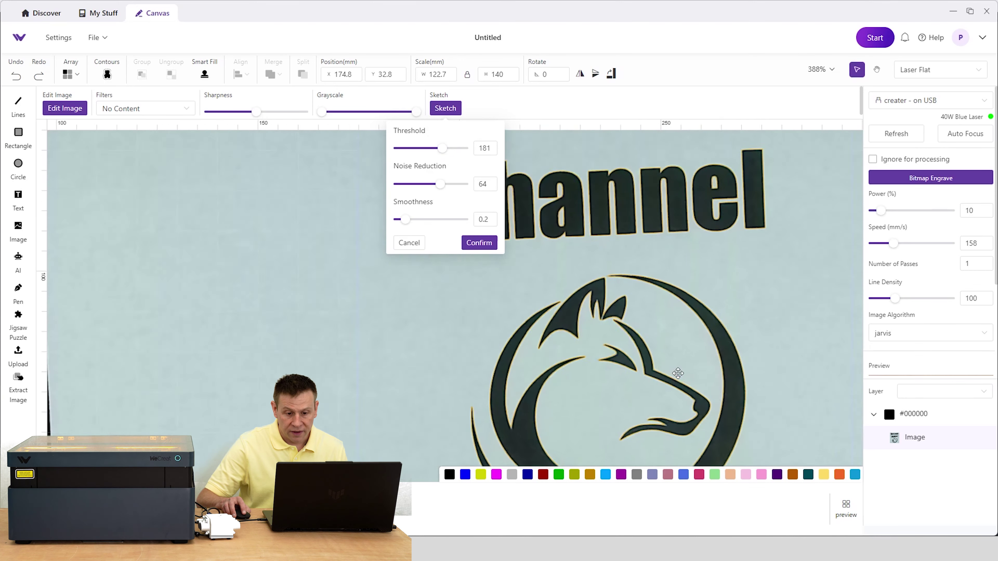
{"action": "scroll", "coordinate": [621, 371], "scroll_direction": "down", "scroll_amount": 5}
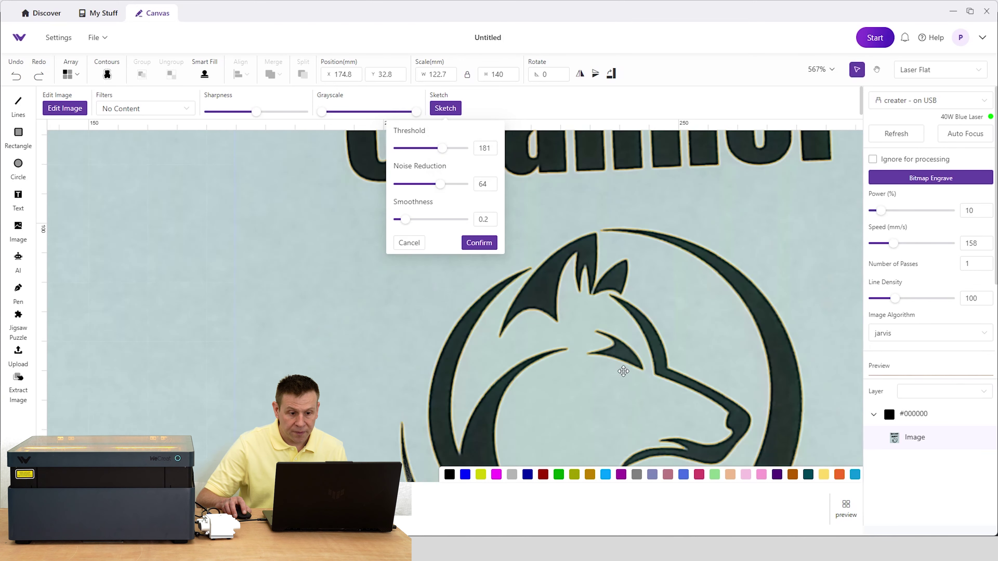
{"action": "left_click", "coordinate": [479, 242]}
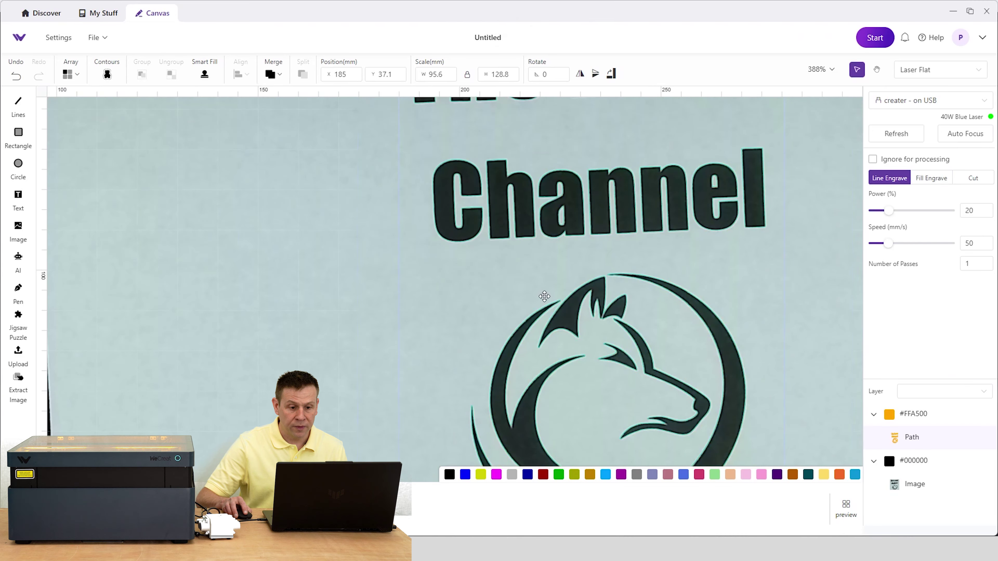
Step: Move the extracted sign image off the traced outline and delete it
{"action": "scroll", "coordinate": [544, 294], "scroll_direction": "down", "scroll_amount": 4}
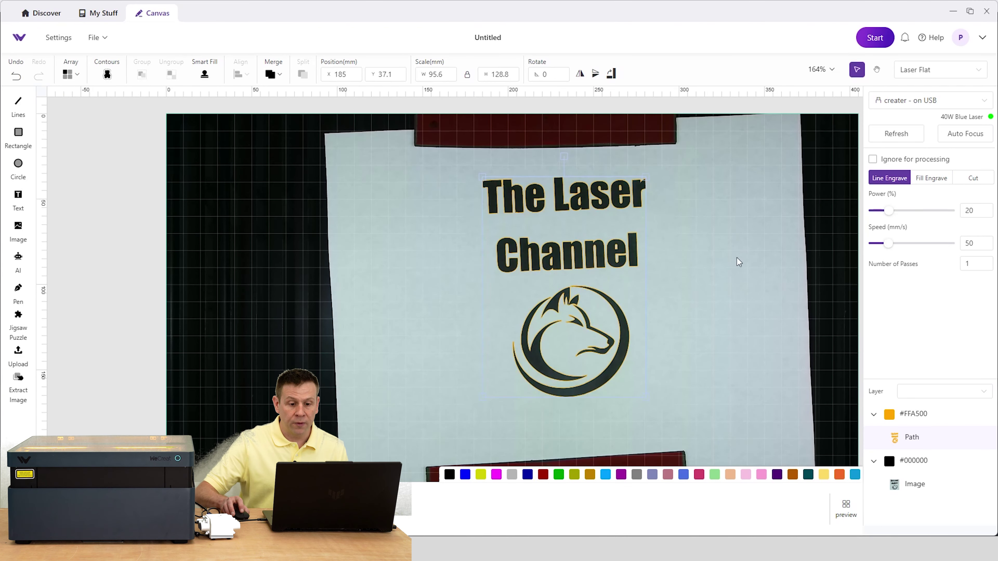
{"action": "scroll", "coordinate": [708, 259], "scroll_direction": "up", "scroll_amount": 4}
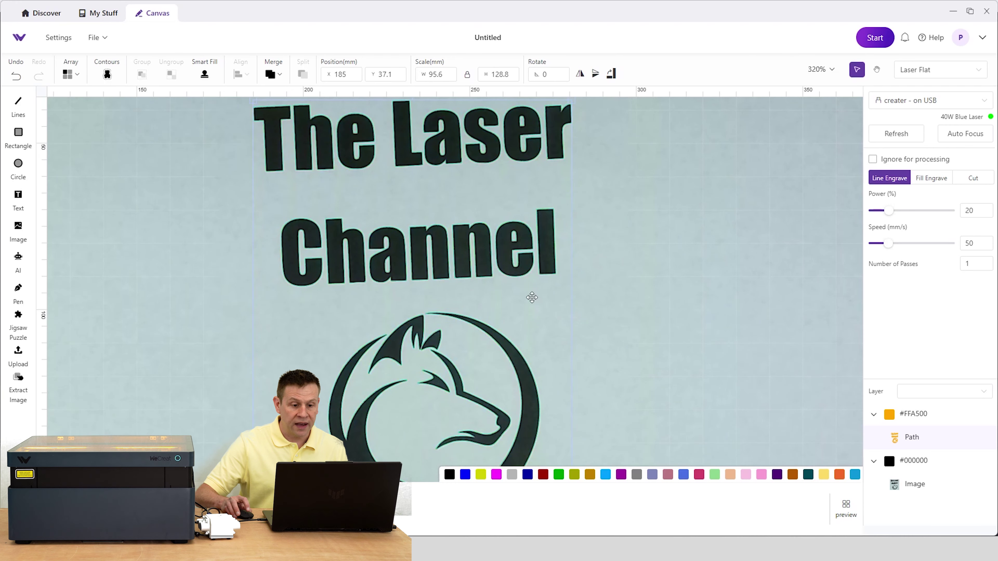
{"action": "scroll", "coordinate": [622, 357], "scroll_direction": "down", "scroll_amount": 3}
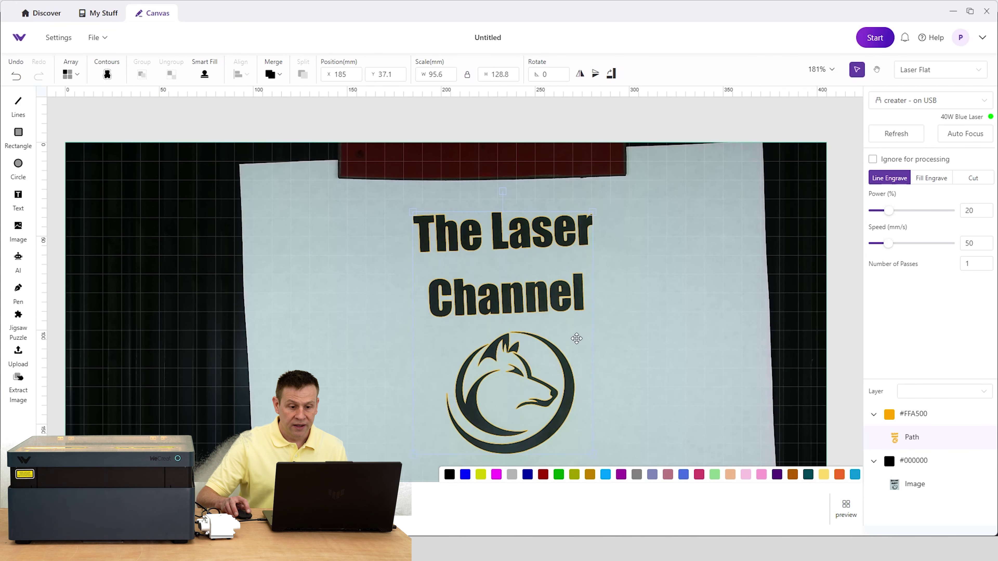
{"action": "left_click_drag", "start_coordinate": [575, 337], "coordinate": [775, 306]}
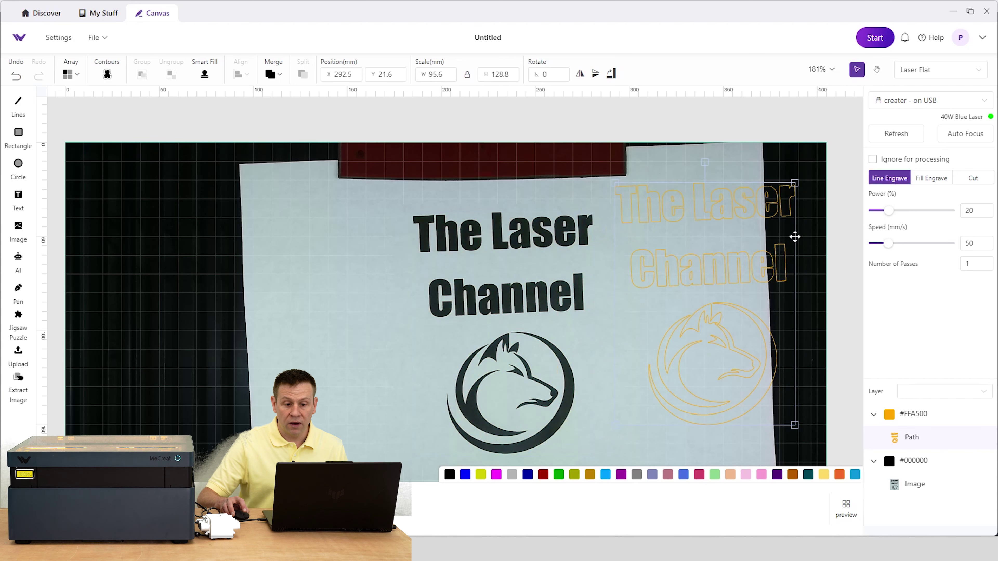
{"action": "left_click", "coordinate": [550, 302]}
{"action": "left_click_drag", "start_coordinate": [528, 312], "coordinate": [345, 292]}
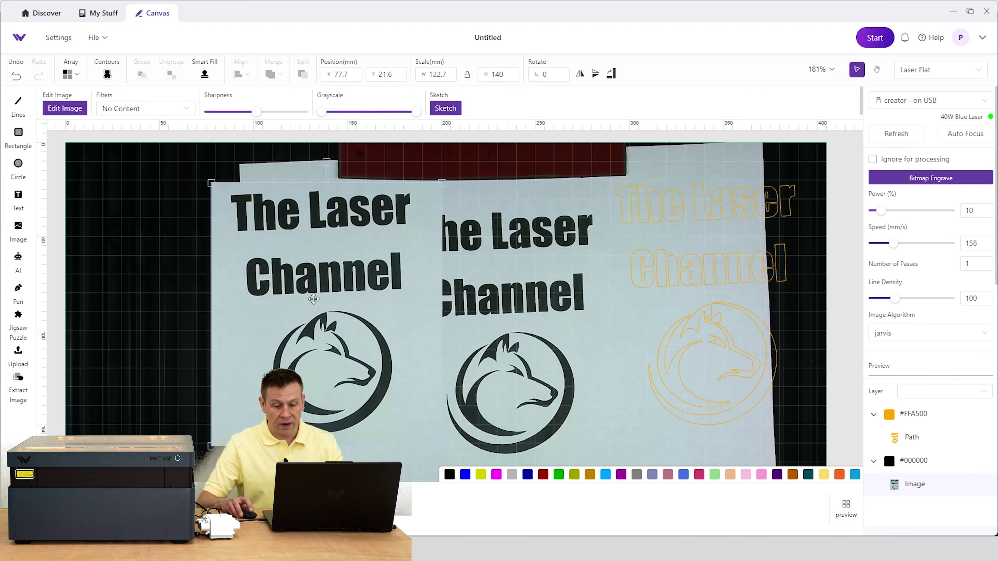
{"action": "key", "text": "Delete"}
Step: Set the traced path to Cut at 20% power and 30 mm/s and start processing
{"action": "left_click", "coordinate": [711, 279]}
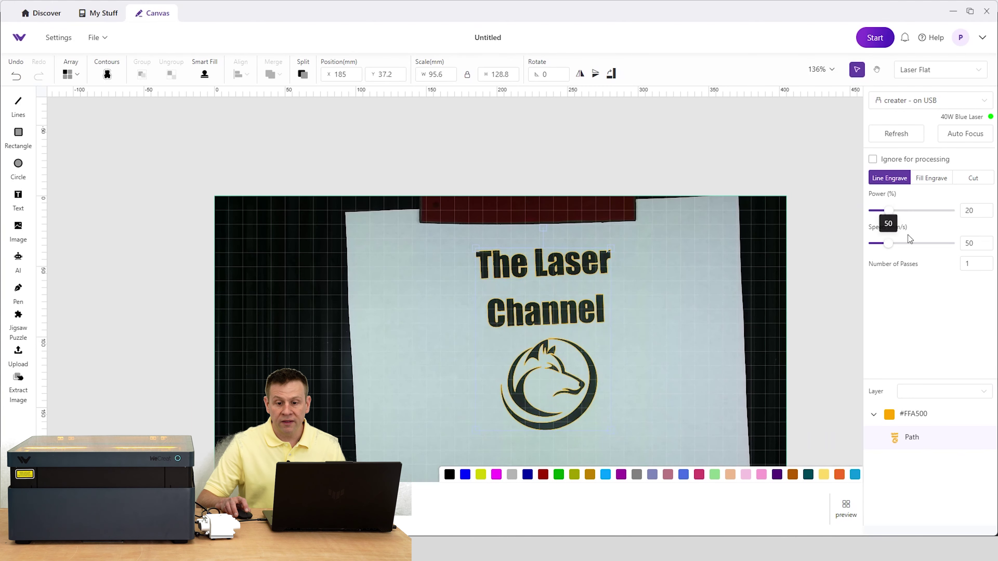
{"action": "left_click", "coordinate": [974, 180]}
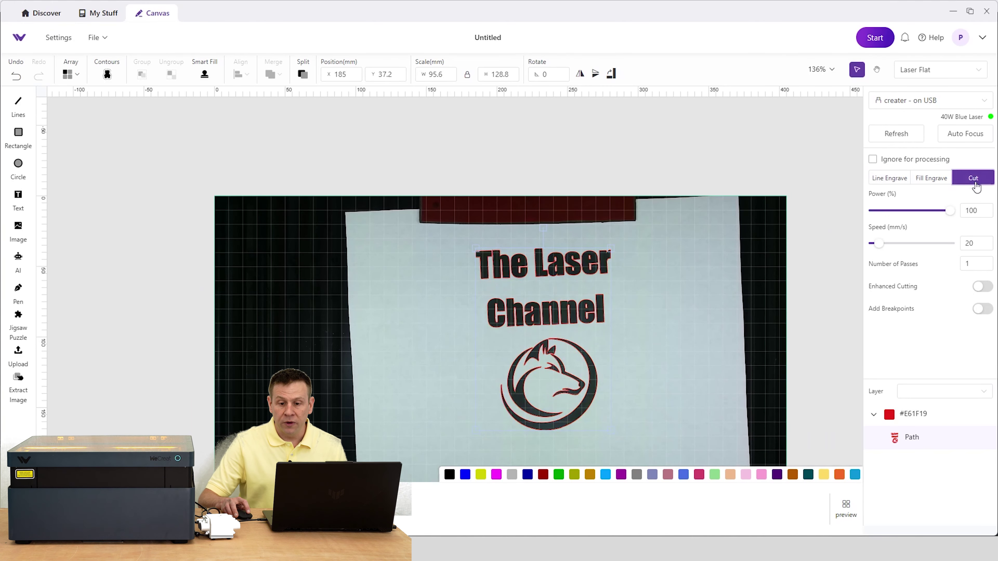
{"action": "left_click_drag", "start_coordinate": [949, 210], "coordinate": [889, 210]}
{"action": "type", "text": "30"}
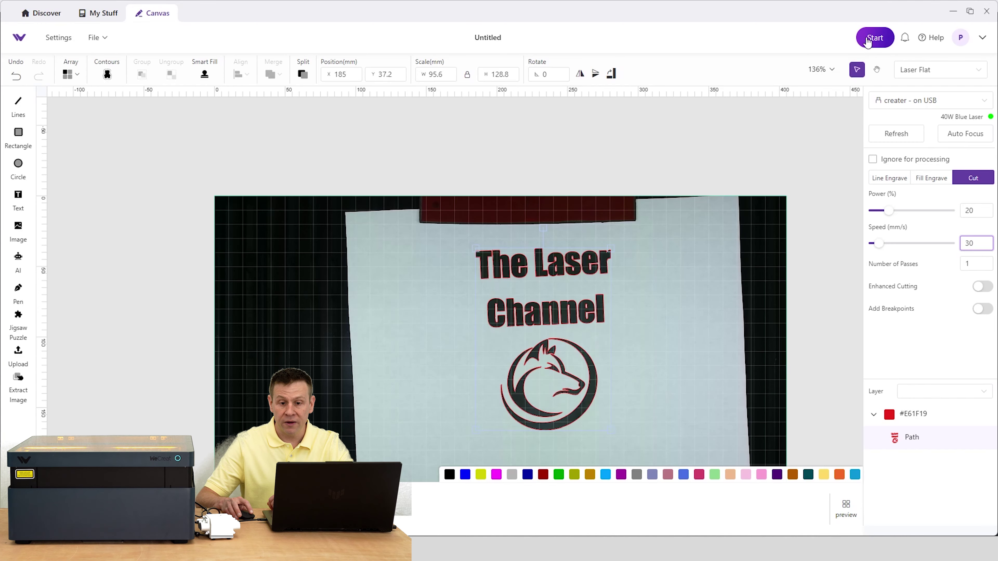
{"action": "left_click", "coordinate": [872, 38]}
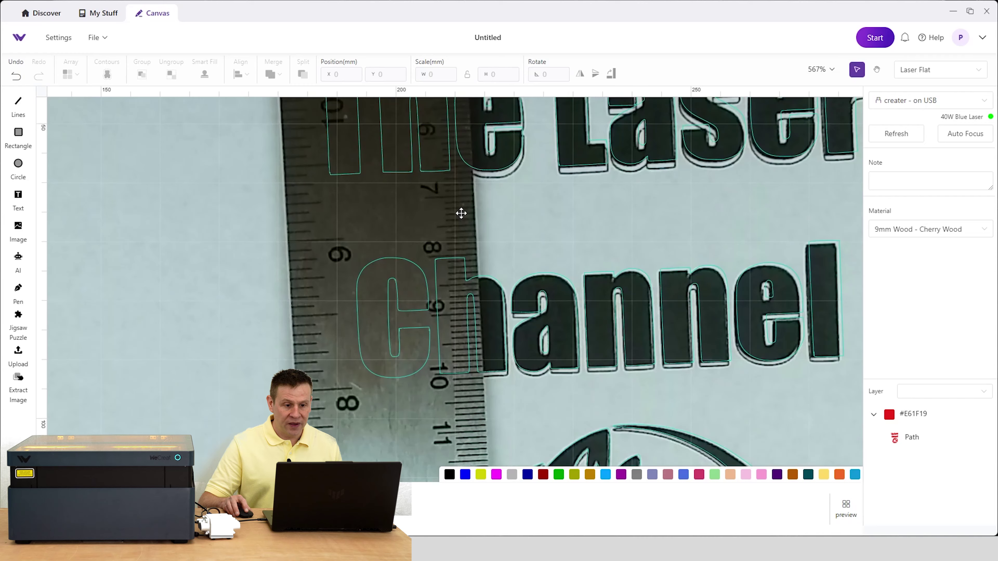
{"action": "scroll", "coordinate": [500, 211], "scroll_direction": "down", "scroll_amount": 2}
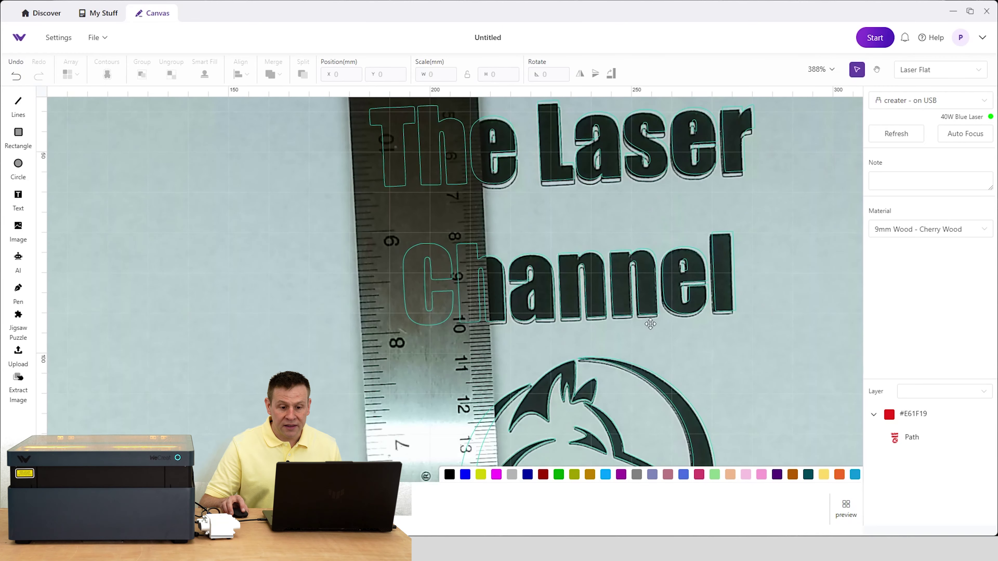
{"action": "scroll", "coordinate": [646, 322], "scroll_direction": "up", "scroll_amount": 4}
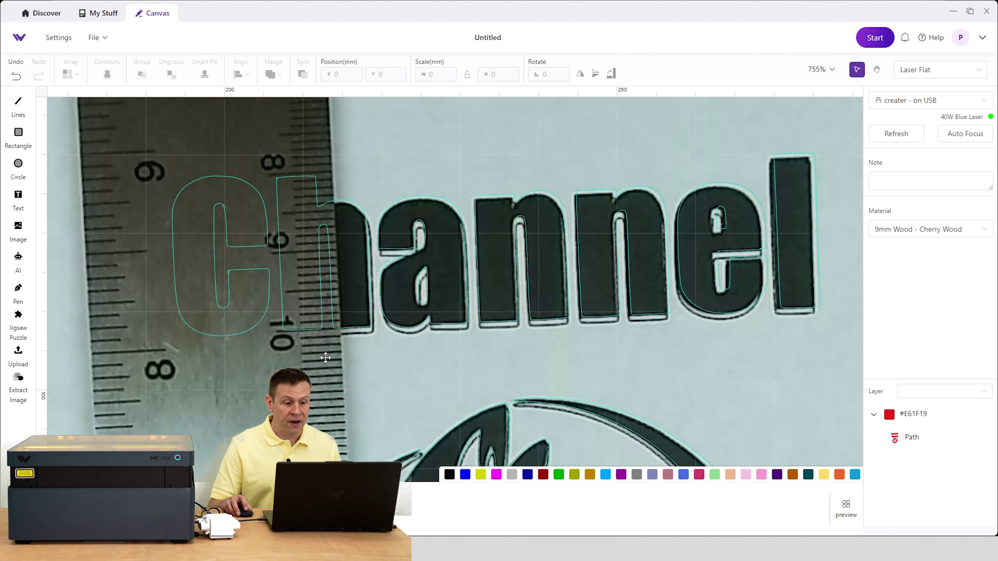
{"action": "scroll", "coordinate": [326, 358], "scroll_direction": "up", "scroll_amount": 4}
{"action": "scroll", "coordinate": [316, 325], "scroll_direction": "up", "scroll_amount": 2}
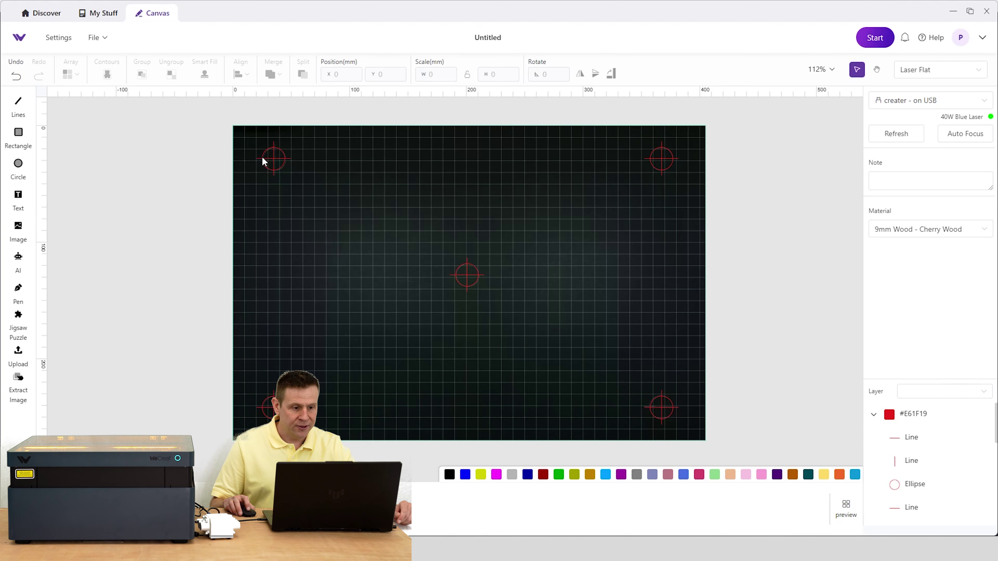
{"action": "scroll", "coordinate": [263, 161], "scroll_direction": "up", "scroll_amount": 10}
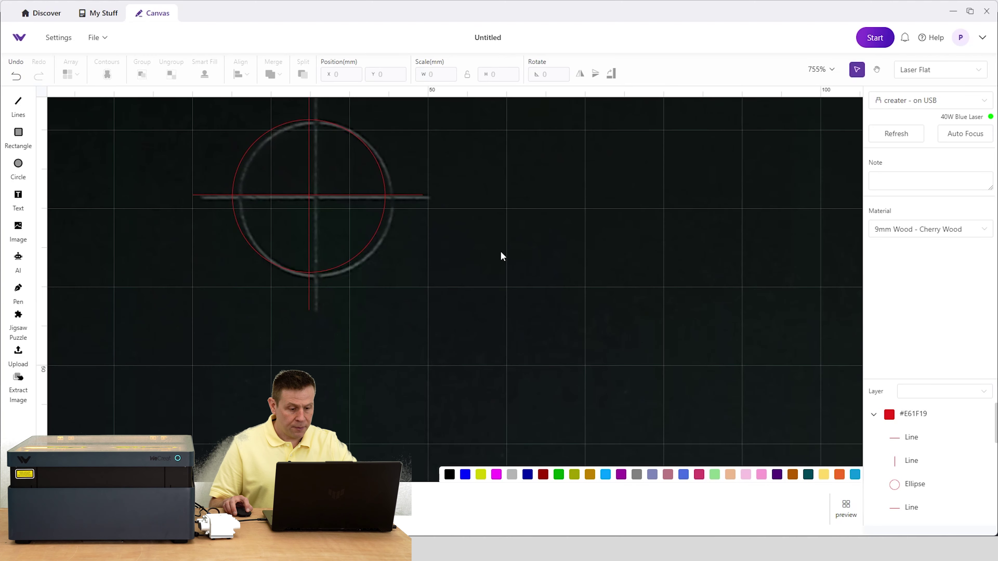
{"action": "middle_click_drag", "start_coordinate": [514, 232], "coordinate": [514, 265]}
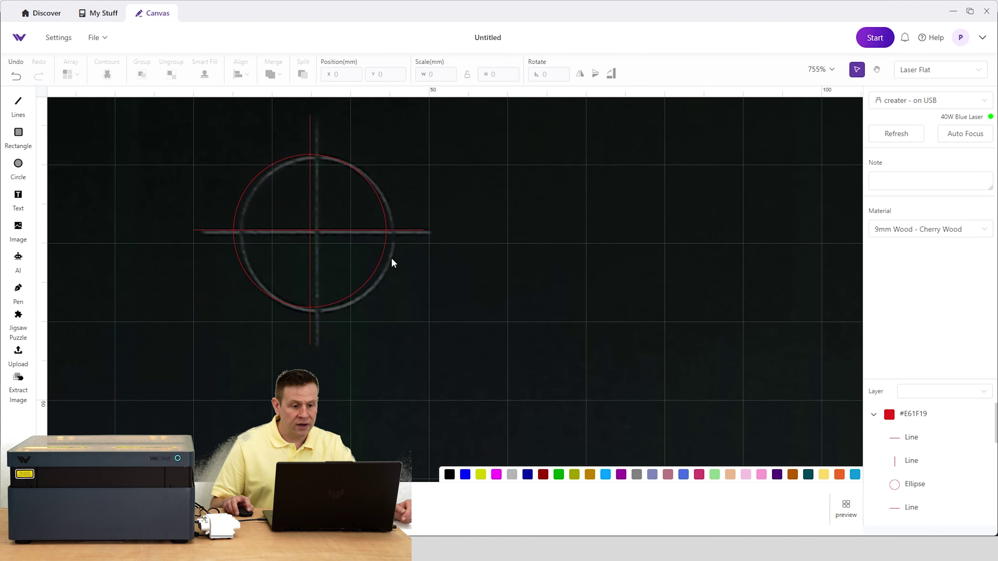
{"action": "scroll", "coordinate": [400, 240], "scroll_direction": "down", "scroll_amount": 3}
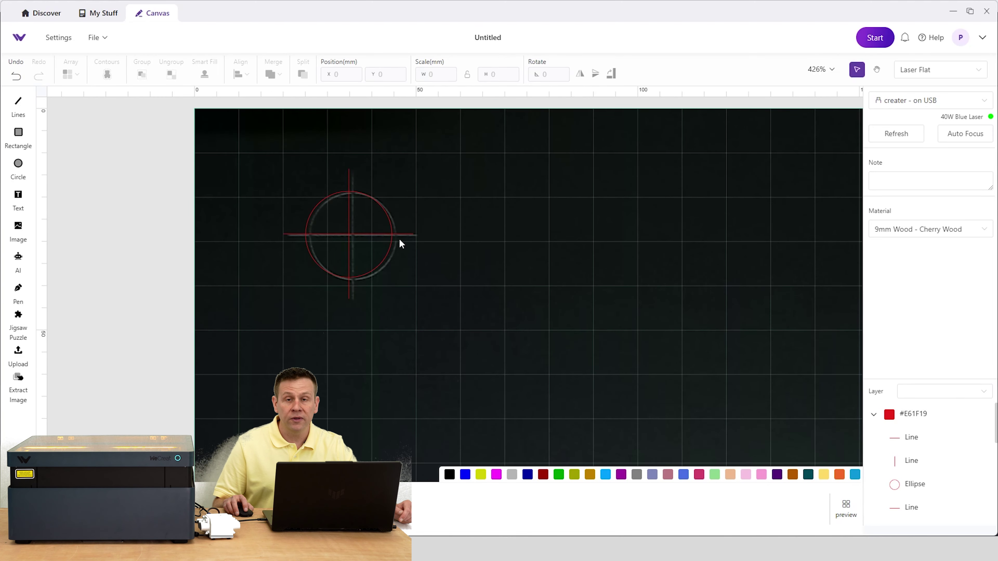
{"action": "scroll", "coordinate": [399, 240], "scroll_direction": "down", "scroll_amount": 4}
{"action": "scroll", "coordinate": [394, 244], "scroll_direction": "down", "scroll_amount": 4}
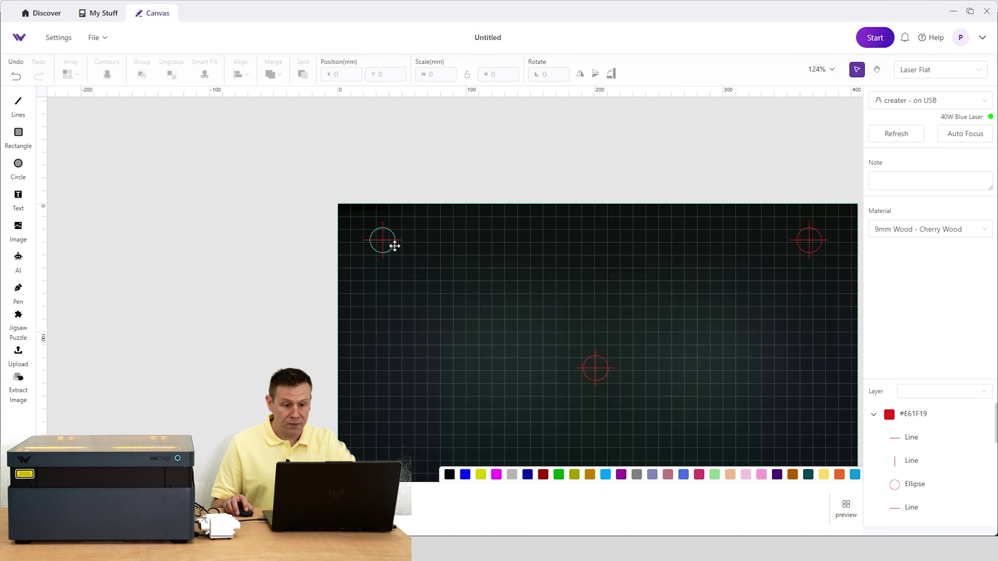
{"action": "scroll", "coordinate": [707, 268], "scroll_direction": "up", "scroll_amount": 6}
{"action": "scroll", "coordinate": [707, 240], "scroll_direction": "up", "scroll_amount": 5}
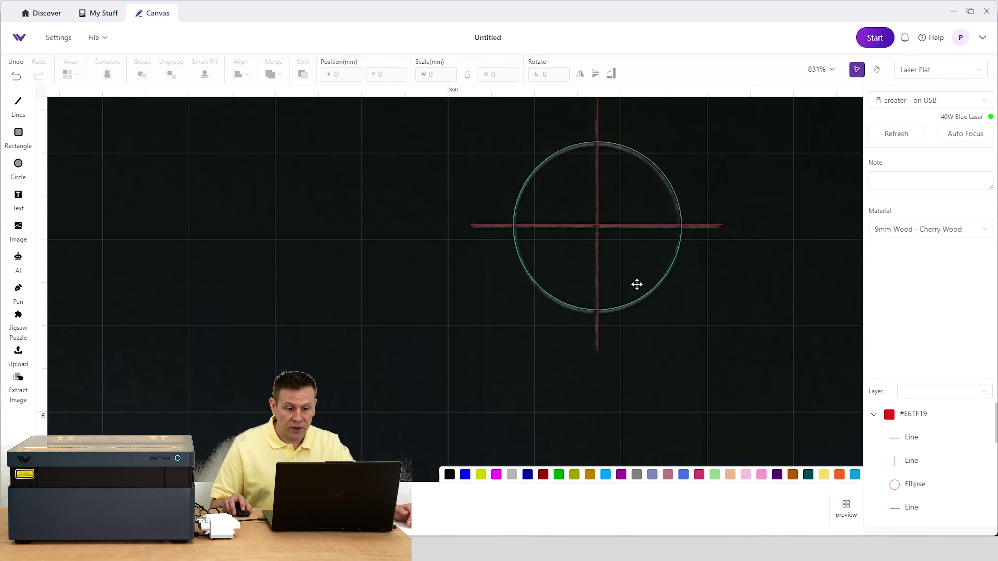
{"action": "scroll", "coordinate": [620, 265], "scroll_direction": "down", "scroll_amount": 8}
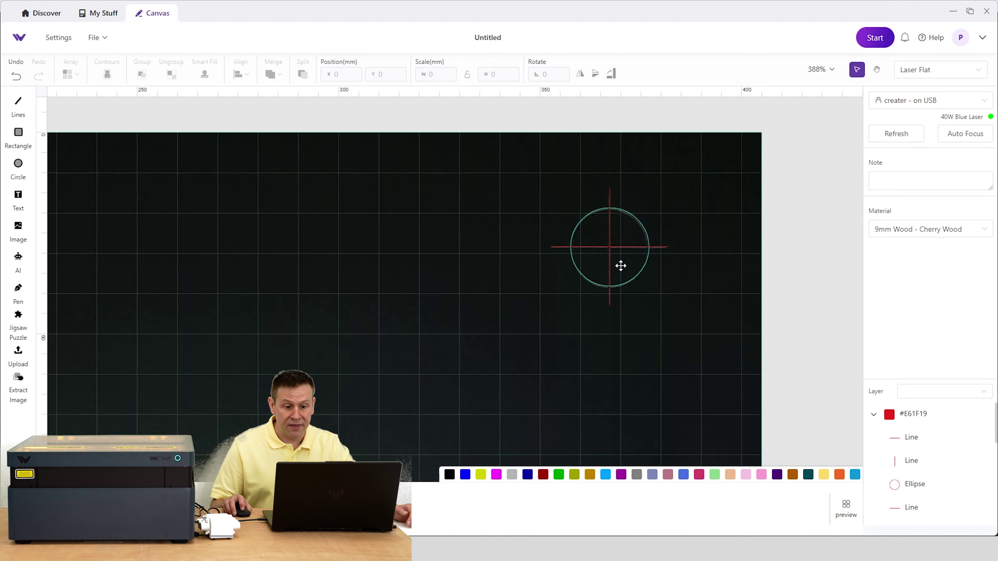
{"action": "left_click_drag", "start_coordinate": [585, 365], "coordinate": [601, 127]}
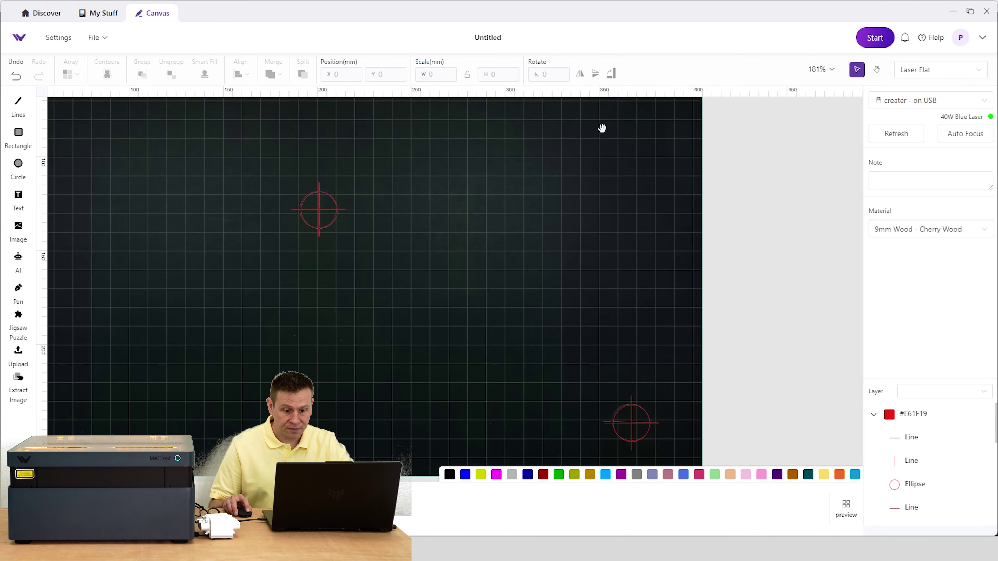
{"action": "scroll", "coordinate": [609, 292], "scroll_direction": "down", "scroll_amount": 3}
{"action": "scroll", "coordinate": [625, 297], "scroll_direction": "up", "scroll_amount": 4}
{"action": "scroll", "coordinate": [636, 303], "scroll_direction": "up", "scroll_amount": 3}
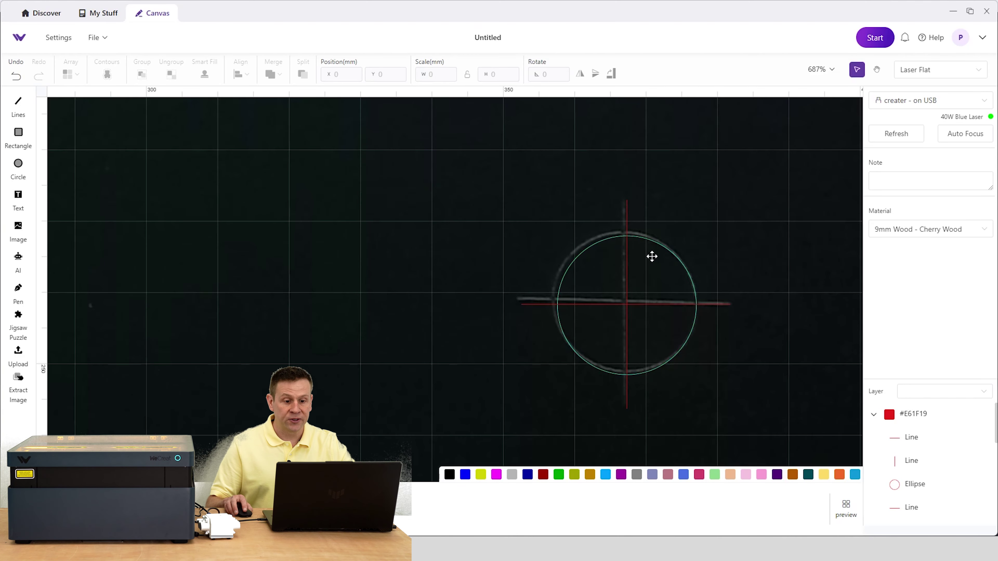
{"action": "scroll", "coordinate": [510, 274], "scroll_direction": "down", "scroll_amount": 7}
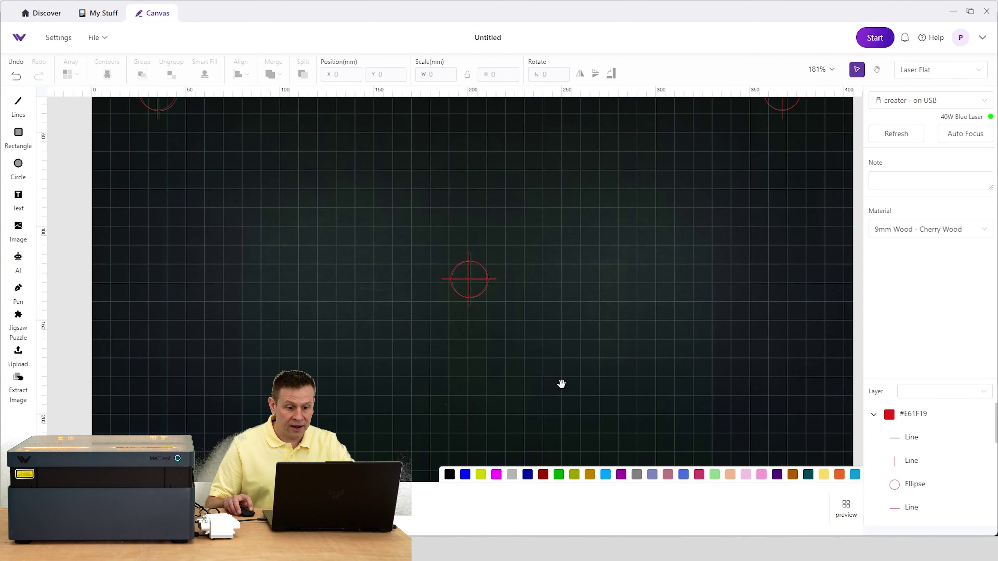
{"action": "scroll", "coordinate": [468, 290], "scroll_direction": "up", "scroll_amount": 7}
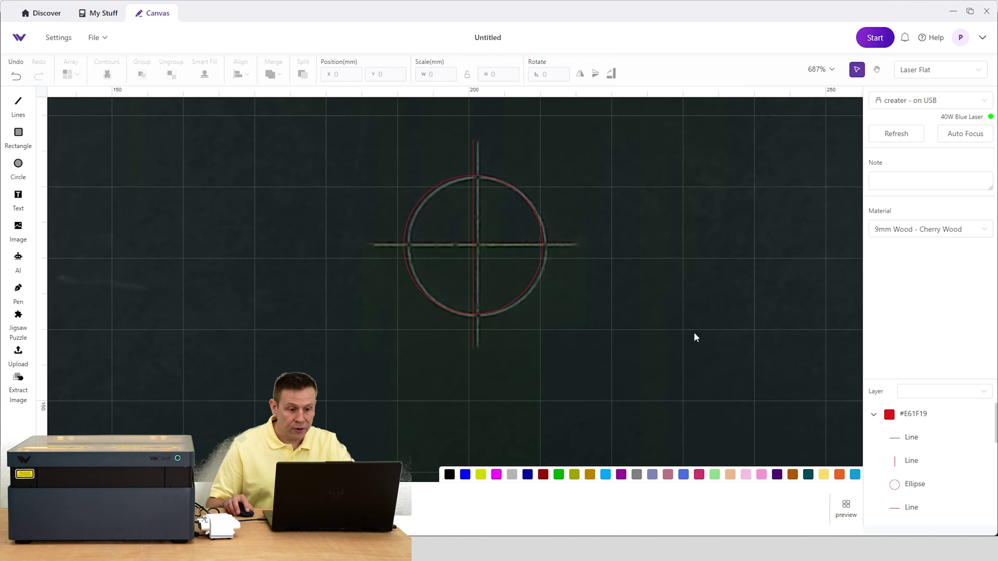
{"action": "scroll", "coordinate": [693, 337], "scroll_direction": "down", "scroll_amount": 7}
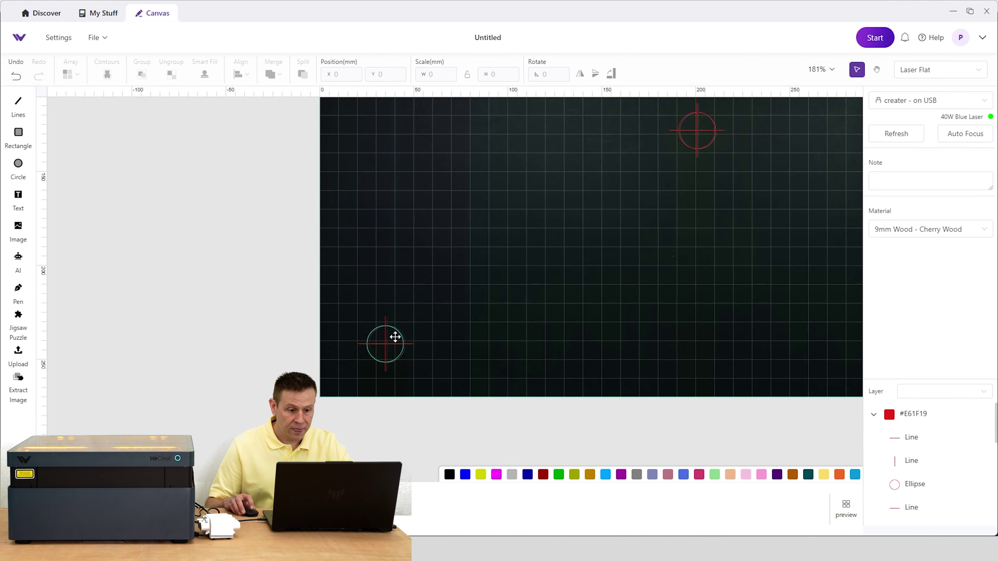
{"action": "scroll", "coordinate": [395, 337], "scroll_direction": "up", "scroll_amount": 8}
{"action": "scroll", "coordinate": [392, 356], "scroll_direction": "down", "scroll_amount": 8}
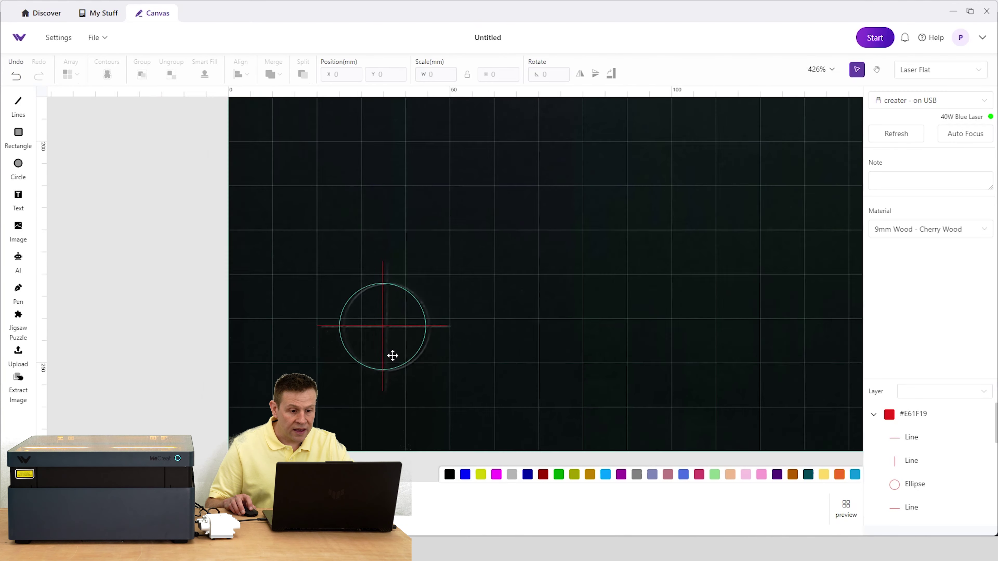
{"action": "scroll", "coordinate": [620, 218], "scroll_direction": "up", "scroll_amount": 1}
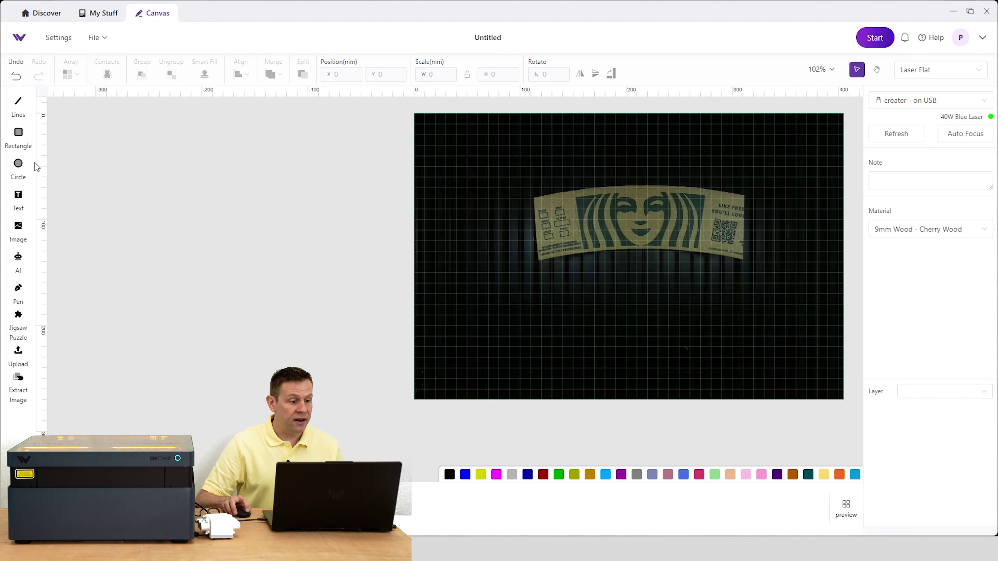
Step: Mark a small ellipse on the sleeve logo and autofocus the camera on it
{"action": "left_click", "coordinate": [18, 165]}
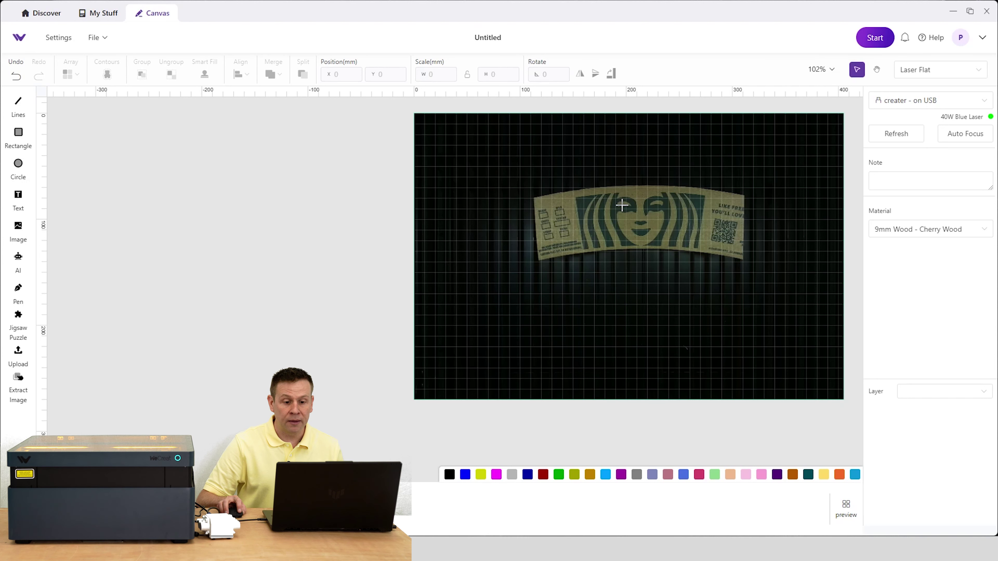
{"action": "left_click_drag", "start_coordinate": [627, 204], "coordinate": [649, 221]}
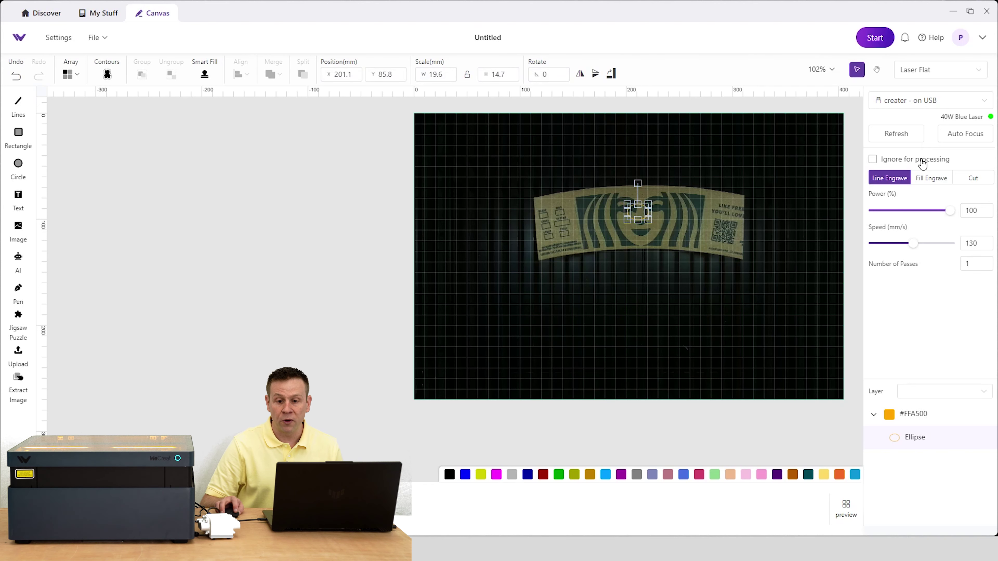
{"action": "left_click", "coordinate": [966, 134]}
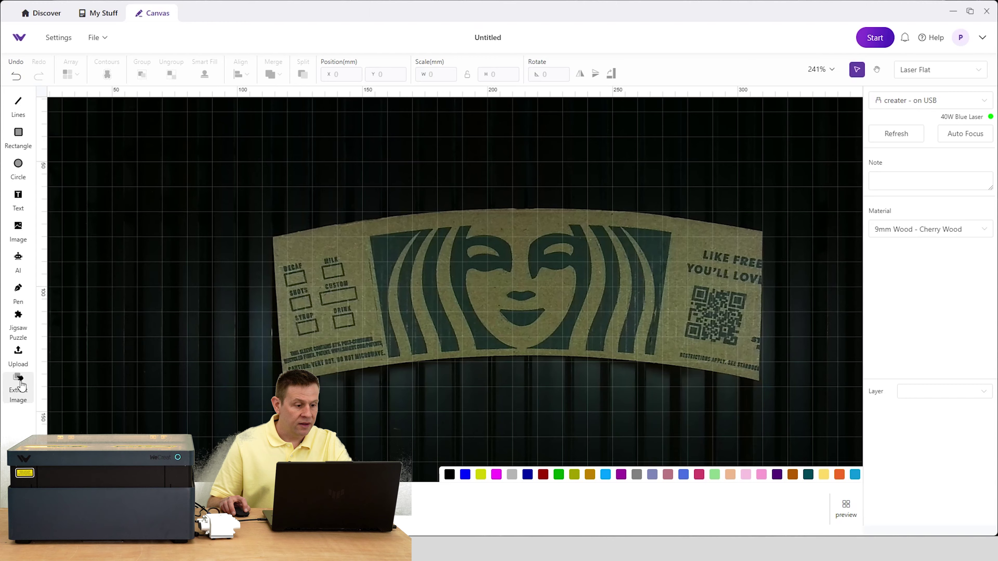
{"action": "left_click", "coordinate": [20, 382]}
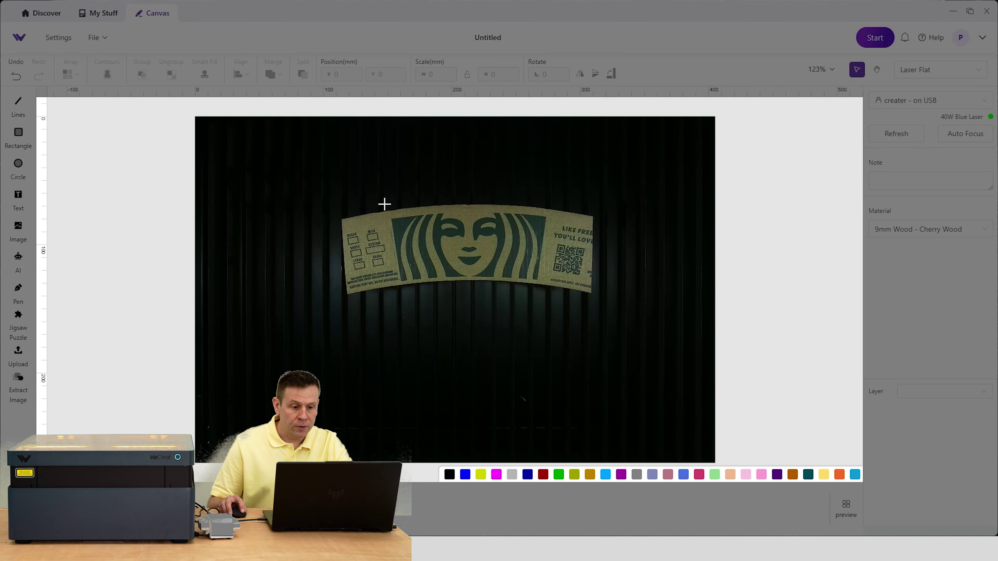
Step: Crop the sleeve's face logo into a 129.9 × 65.5 mm image placed below the sleeve
{"action": "left_click_drag", "start_coordinate": [385, 204], "coordinate": [552, 291]}
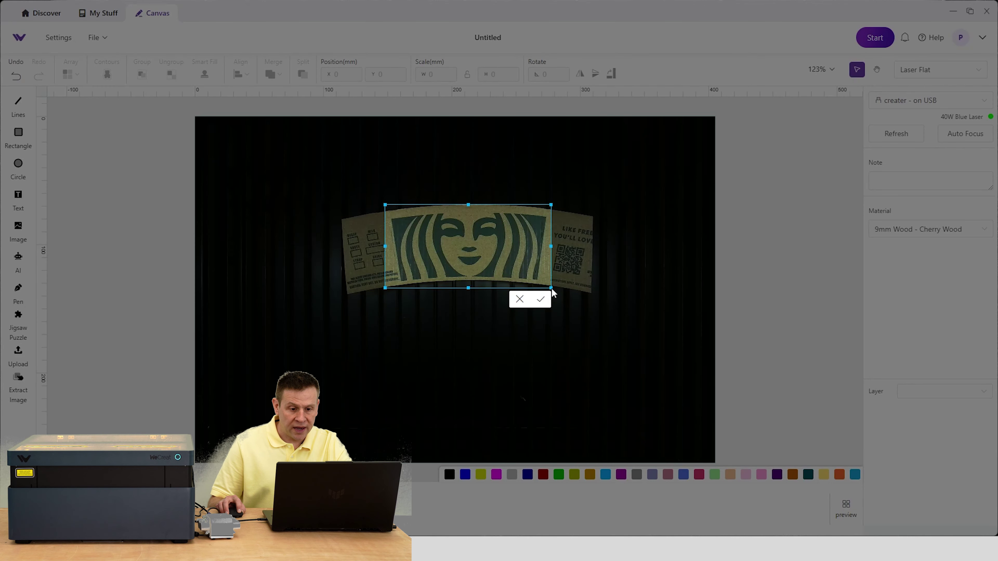
{"action": "left_click", "coordinate": [542, 300]}
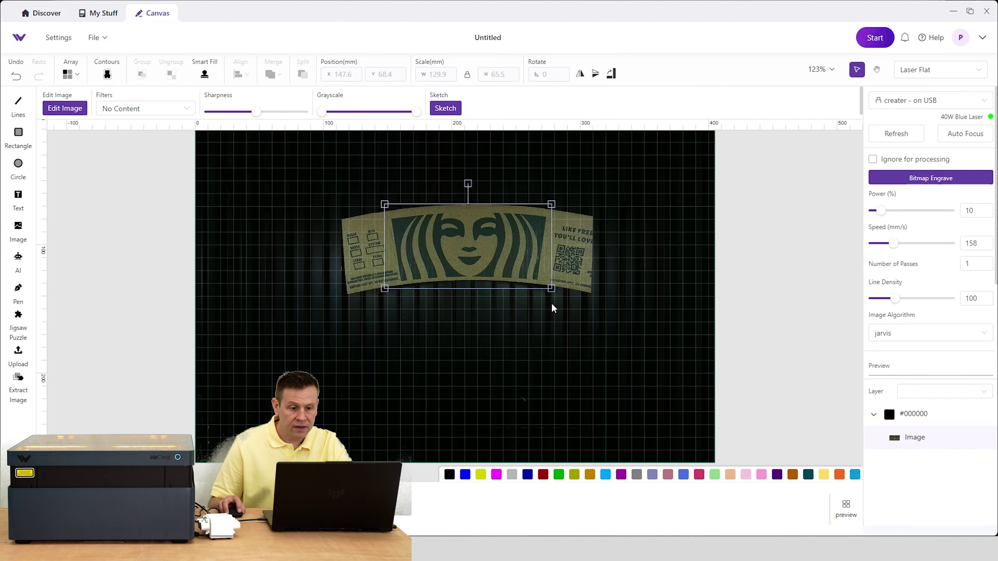
{"action": "left_click_drag", "start_coordinate": [475, 251], "coordinate": [483, 356]}
{"action": "scroll", "coordinate": [482, 357], "scroll_direction": "up", "scroll_amount": 5}
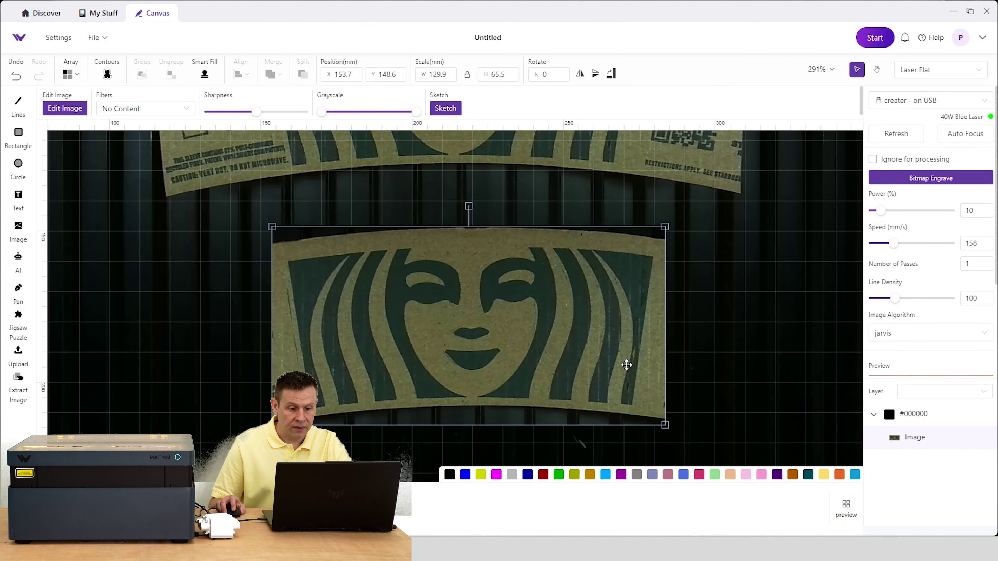
Step: Preview the logo's Sketch trace at threshold 66 with noise reduction 100
{"action": "left_click", "coordinate": [449, 111]}
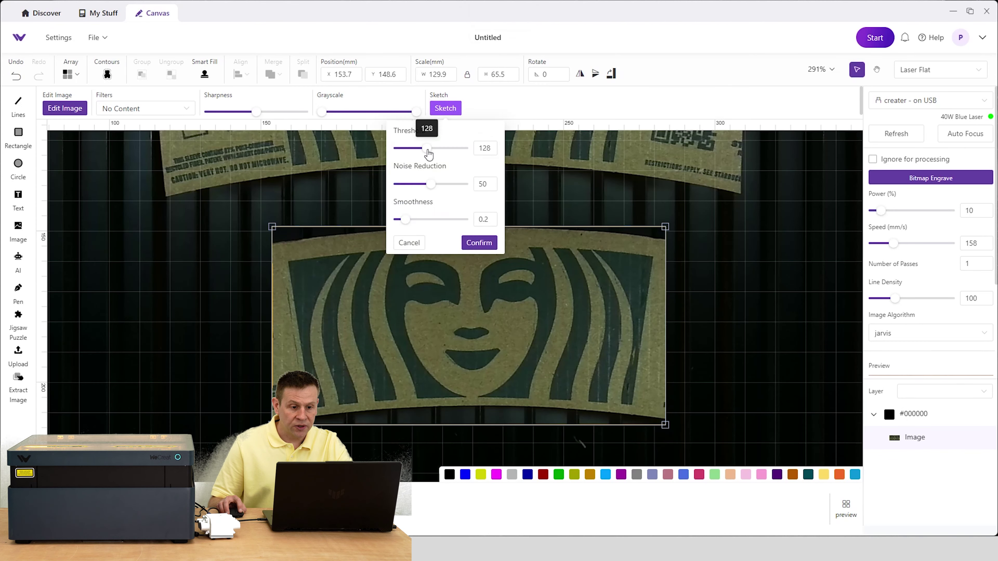
{"action": "left_click_drag", "start_coordinate": [428, 155], "coordinate": [419, 155]}
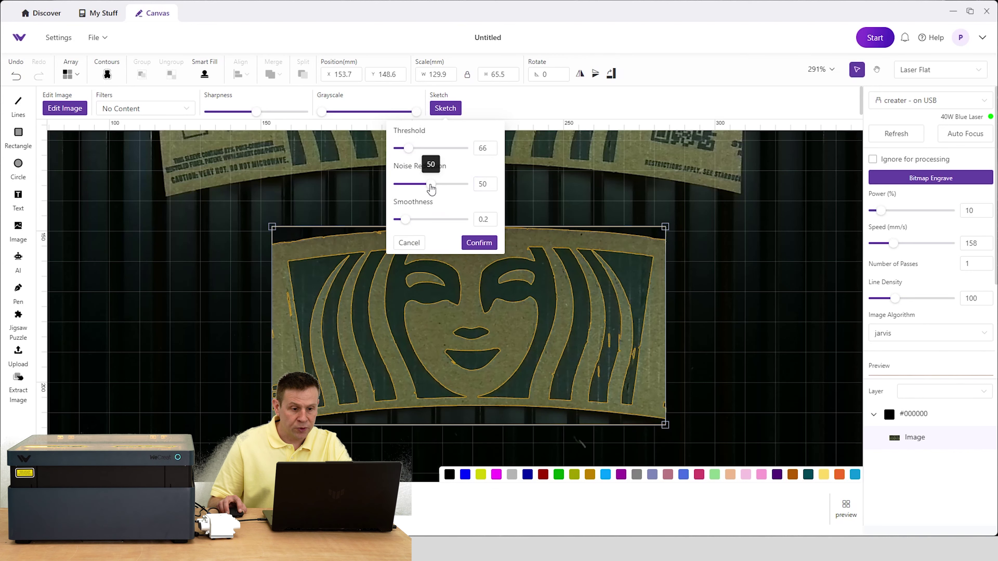
{"action": "left_click_drag", "start_coordinate": [433, 190], "coordinate": [456, 190]}
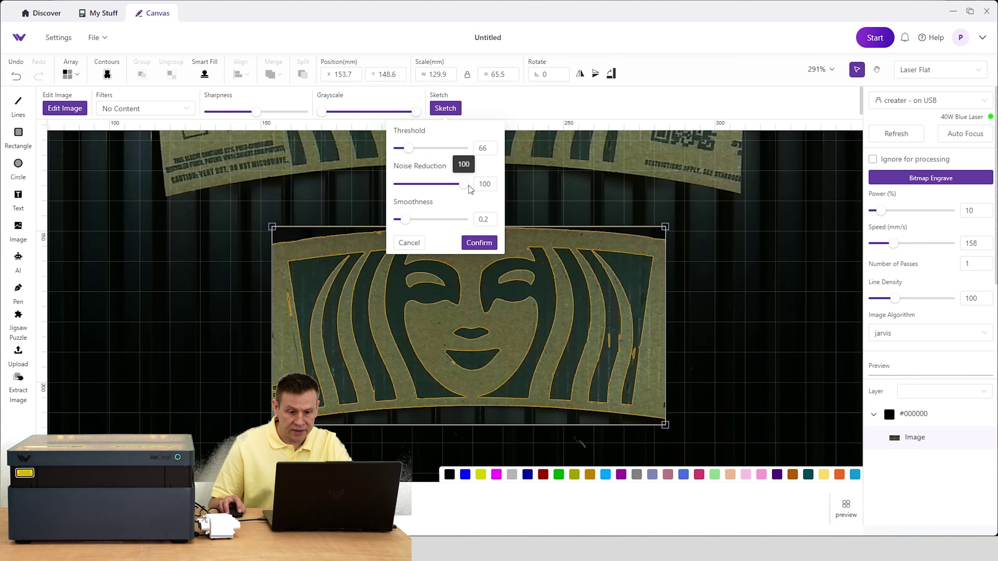
{"action": "mouse_move", "coordinate": [459, 185]}
{"action": "left_mouse_down"}
{"action": "mouse_move", "coordinate": [442, 191]}
{"action": "mouse_move", "coordinate": [466, 194]}
{"action": "left_mouse_up"}
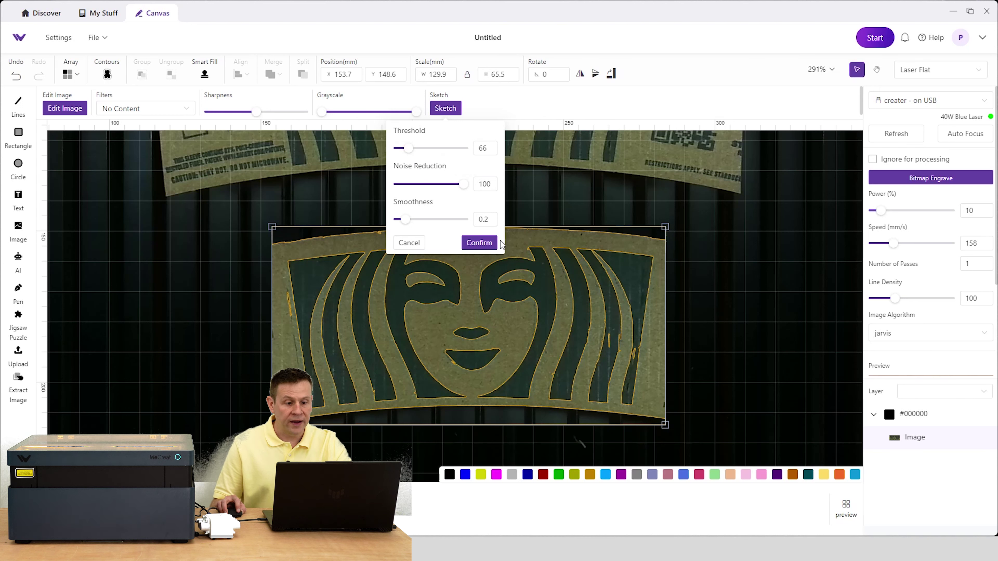
Step: Confirm the 130 × 65.5 mm face trace, delete the sleeve photo, and select the outline
{"action": "left_click", "coordinate": [480, 243]}
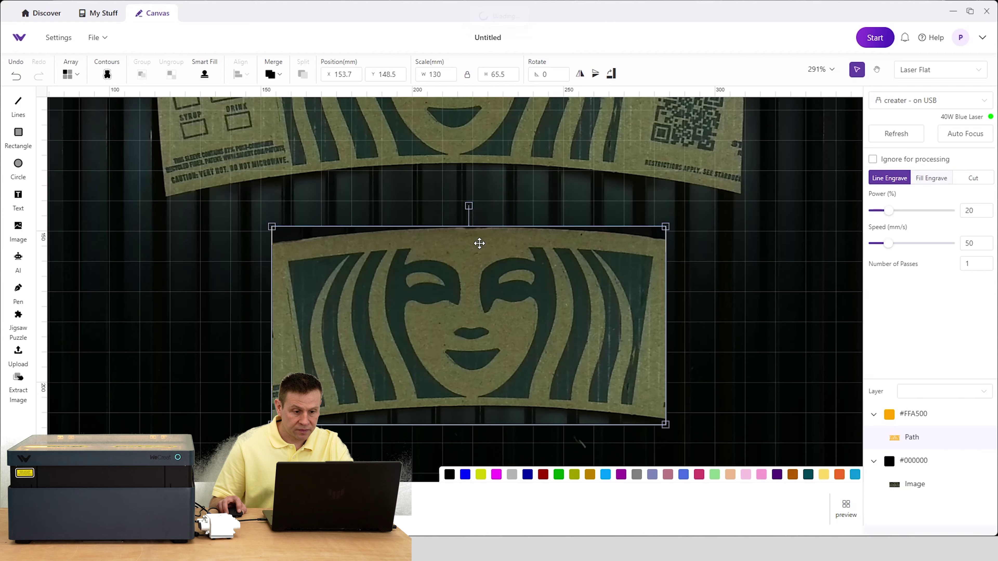
{"action": "scroll", "coordinate": [555, 240], "scroll_direction": "down", "scroll_amount": 3}
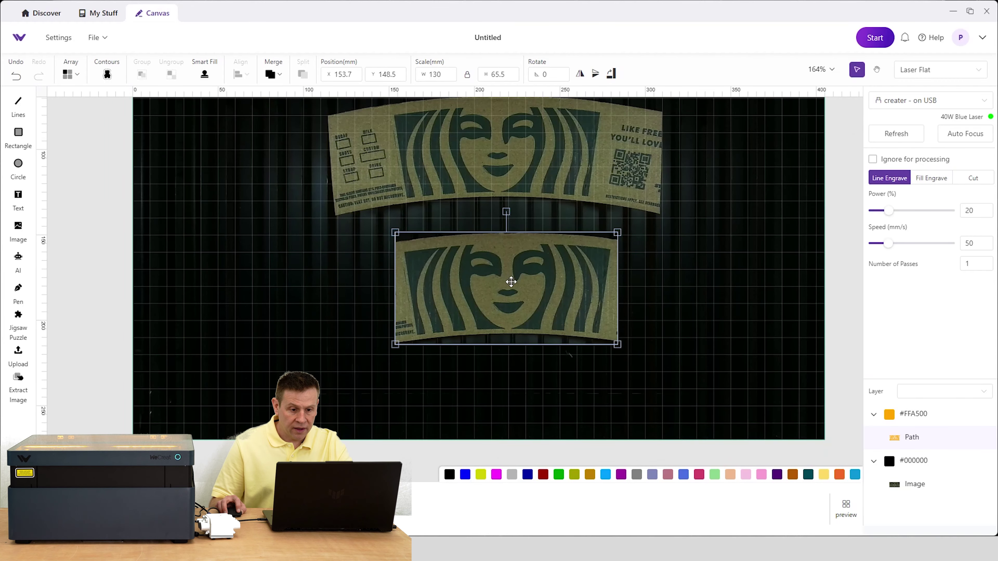
{"action": "left_click_drag", "start_coordinate": [513, 284], "coordinate": [261, 284]}
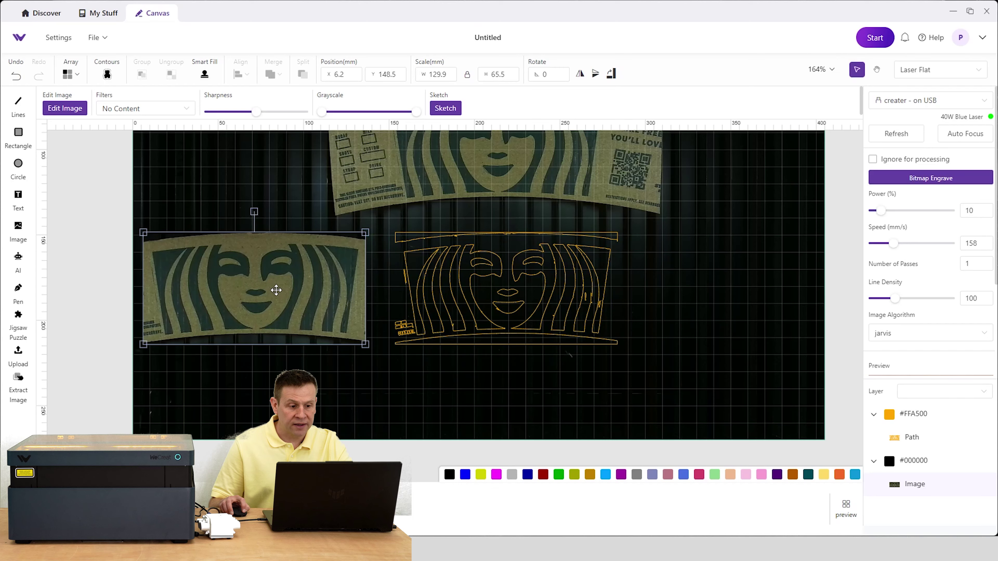
{"action": "key", "text": "Delete"}
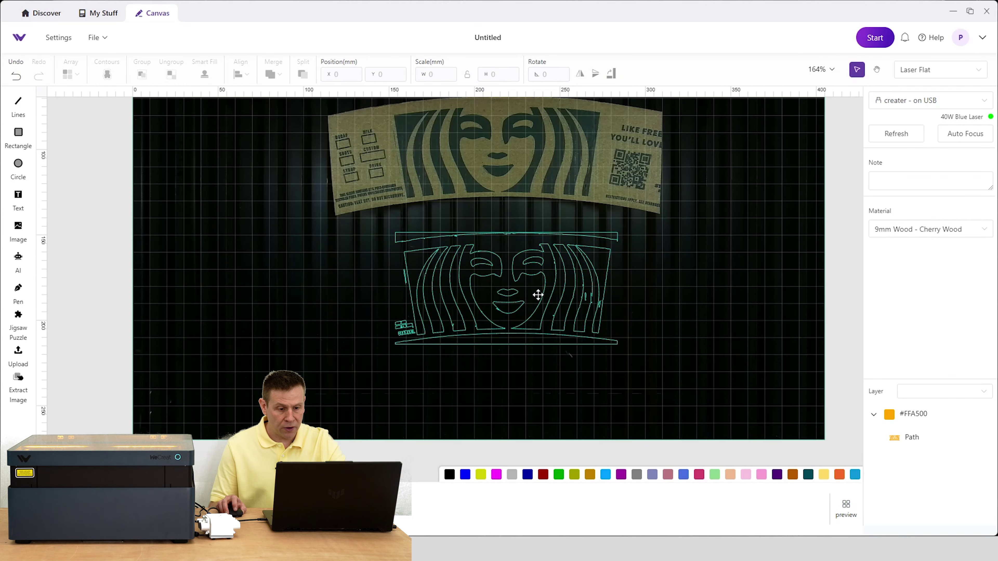
{"action": "scroll", "coordinate": [538, 294], "scroll_direction": "up", "scroll_amount": 6}
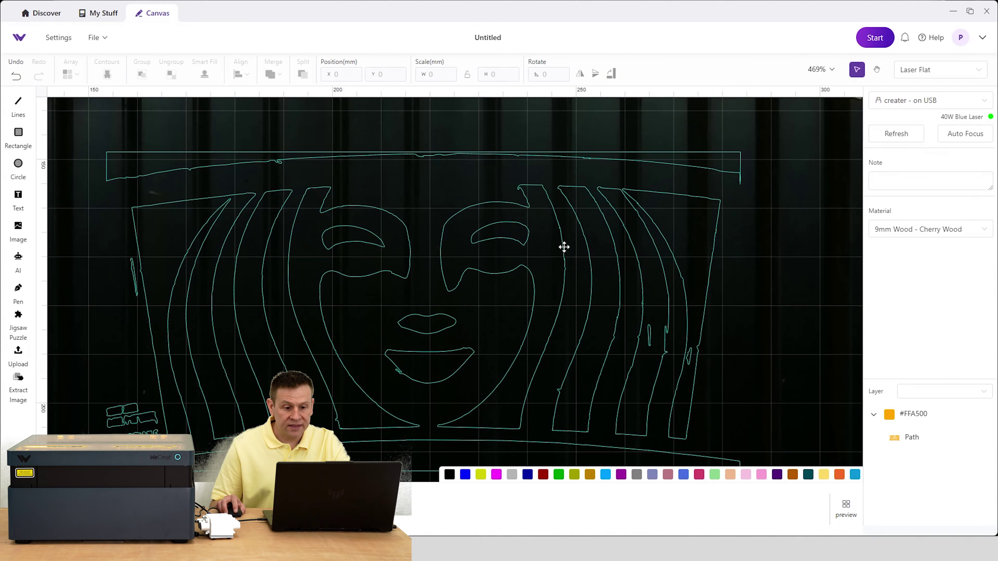
{"action": "scroll", "coordinate": [378, 286], "scroll_direction": "down", "scroll_amount": 2}
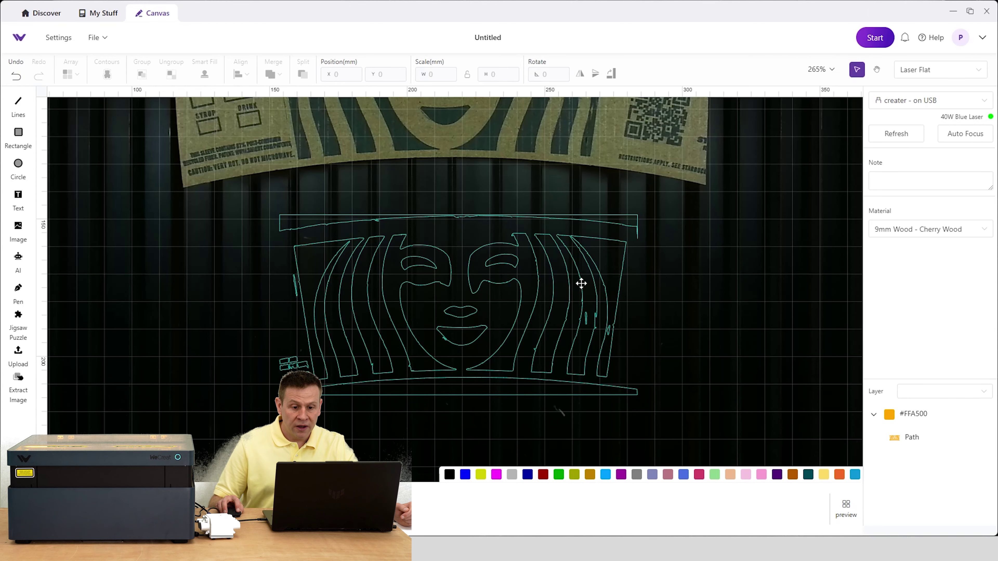
{"action": "left_click", "coordinate": [582, 283]}
{"action": "left_click", "coordinate": [702, 344]}
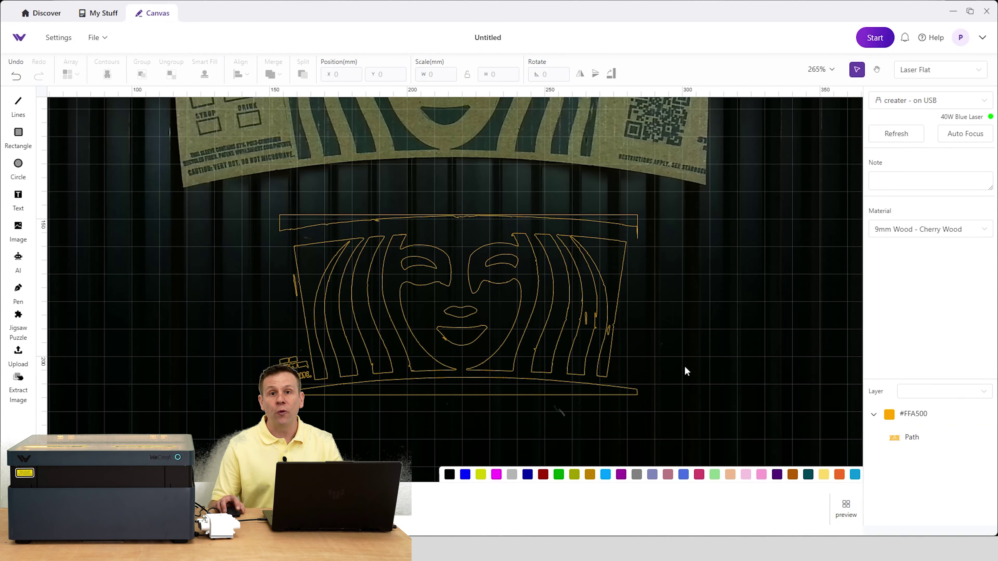
{"action": "left_click", "coordinate": [563, 338]}
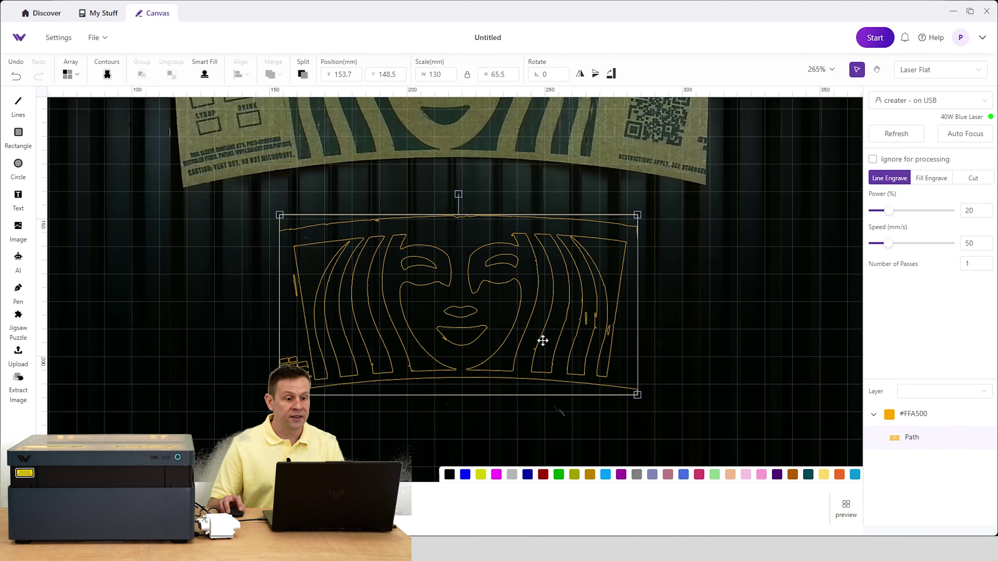
Step: Split the face outline and delete its top arc, bottom arc and two stray pieces
{"action": "left_click", "coordinate": [302, 73]}
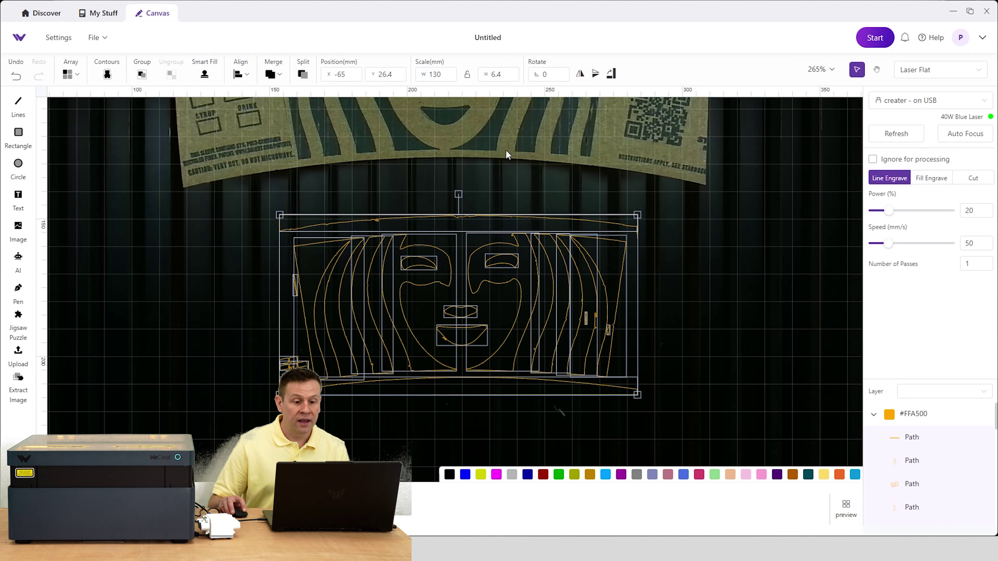
{"action": "left_click", "coordinate": [697, 312]}
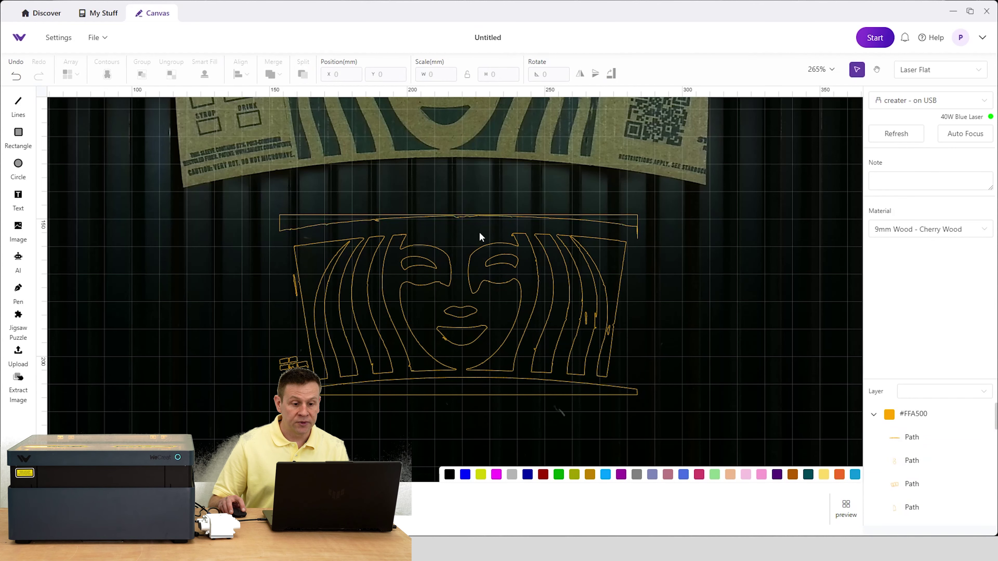
{"action": "left_click", "coordinate": [478, 218]}
{"action": "key", "text": "Delete"}
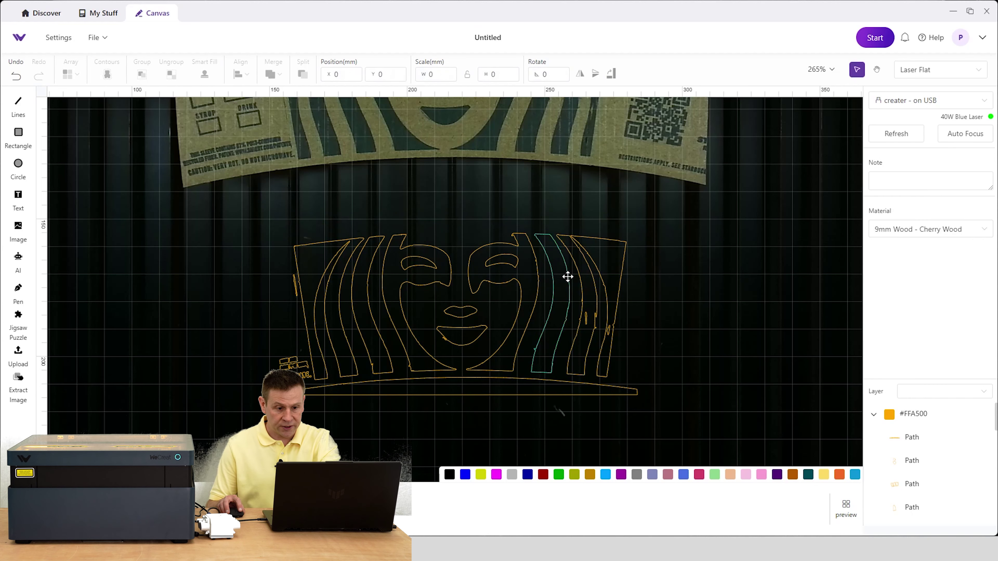
{"action": "left_click", "coordinate": [552, 395]}
{"action": "key", "text": "Delete"}
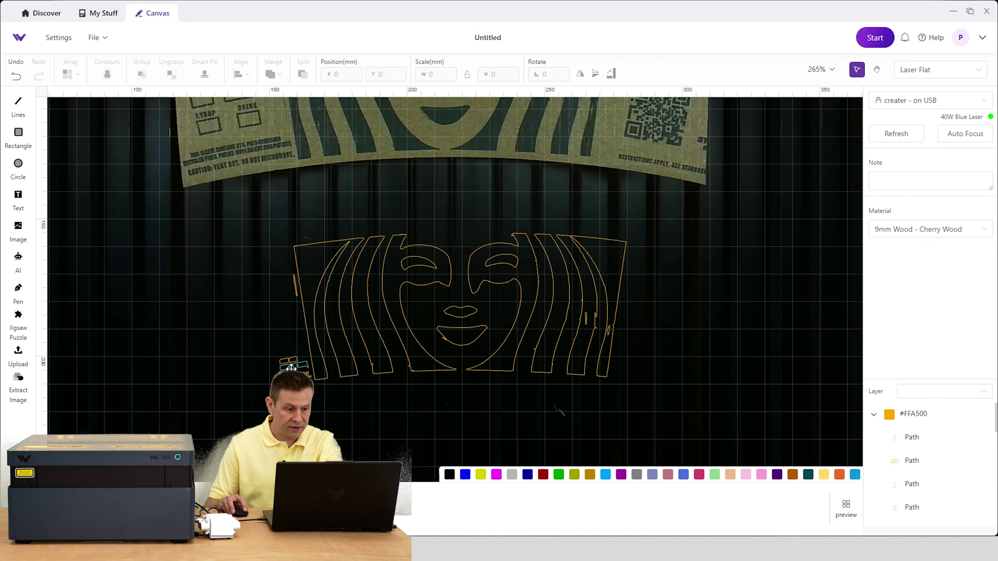
{"action": "left_click", "coordinate": [292, 365]}
{"action": "key", "text": "Delete"}
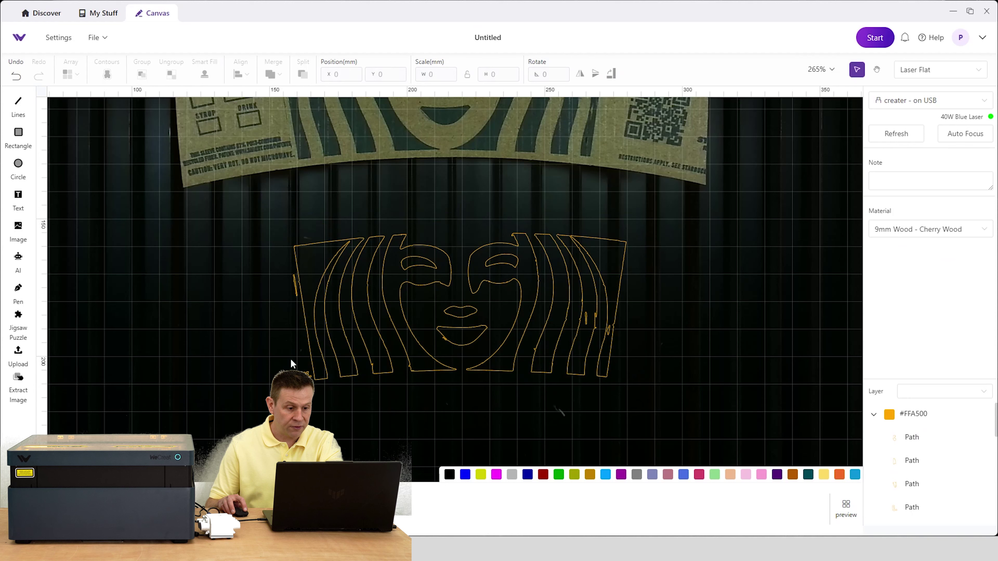
{"action": "left_click", "coordinate": [295, 291]}
{"action": "key", "text": "Delete"}
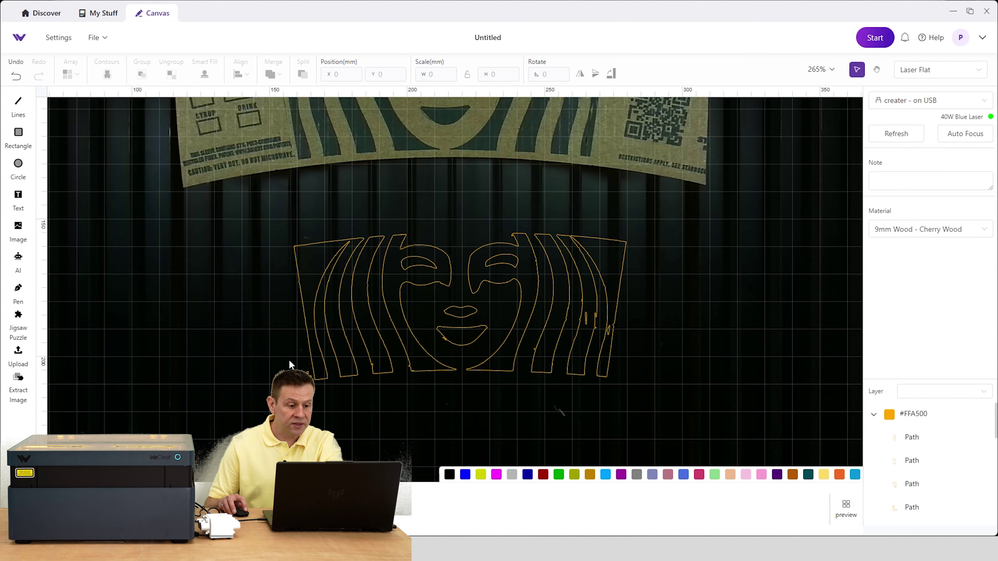
{"action": "key", "text": "ctrl+a"}
Step: Set the face paths to Fill Engrave and test their fit over the sleeve logo
{"action": "left_click", "coordinate": [932, 178]}
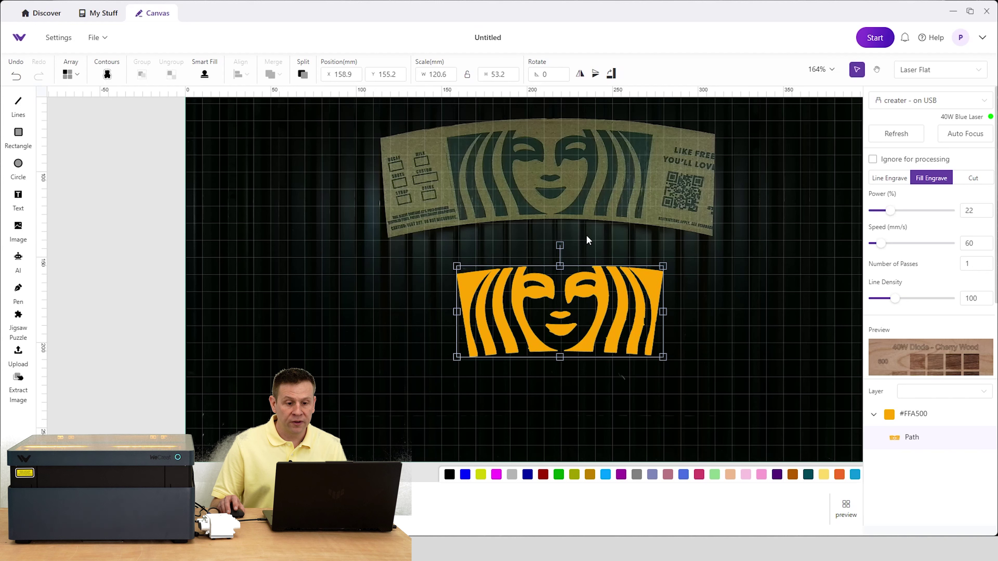
{"action": "left_click", "coordinate": [721, 357]}
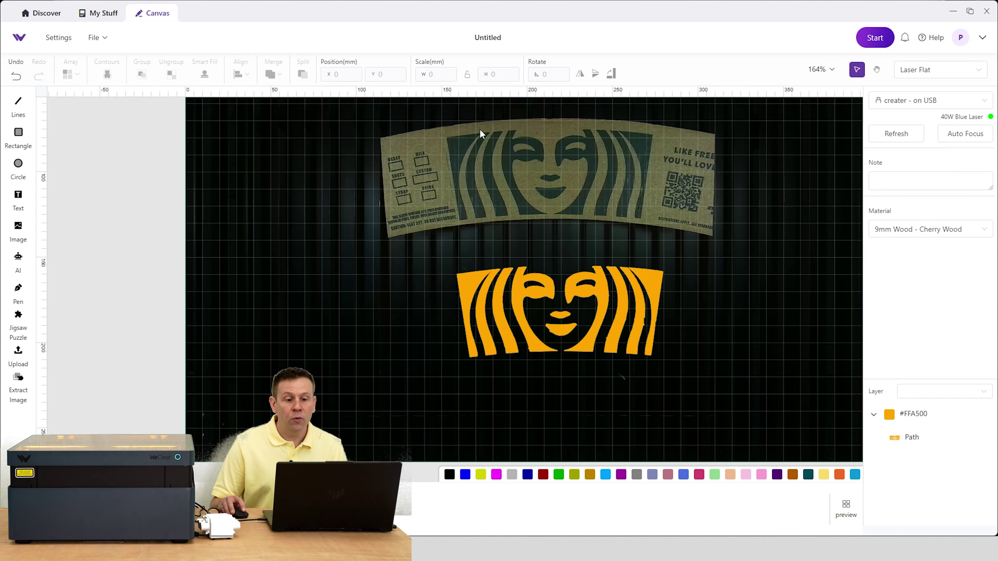
{"action": "left_click", "coordinate": [580, 350]}
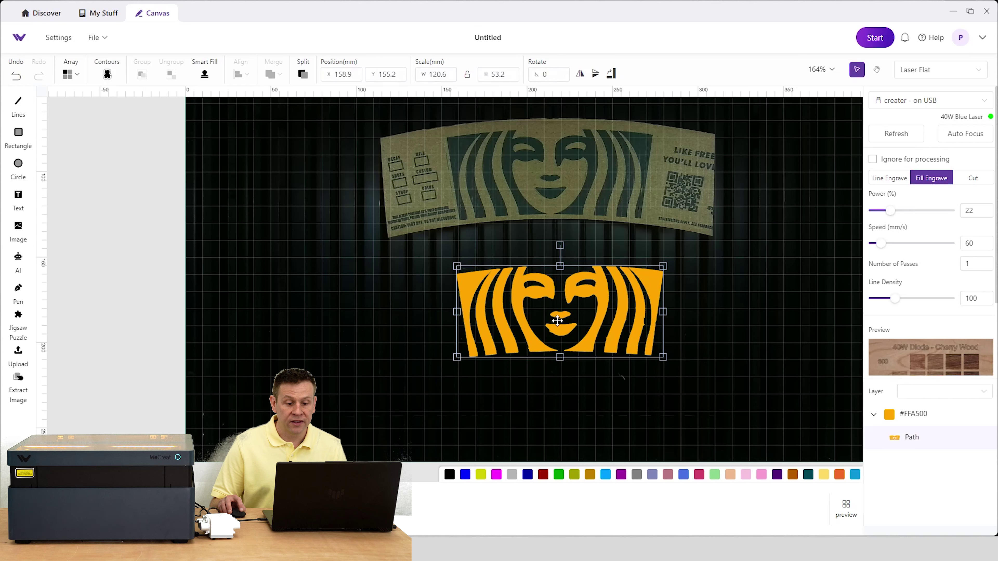
{"action": "left_click_drag", "start_coordinate": [558, 320], "coordinate": [544, 184]}
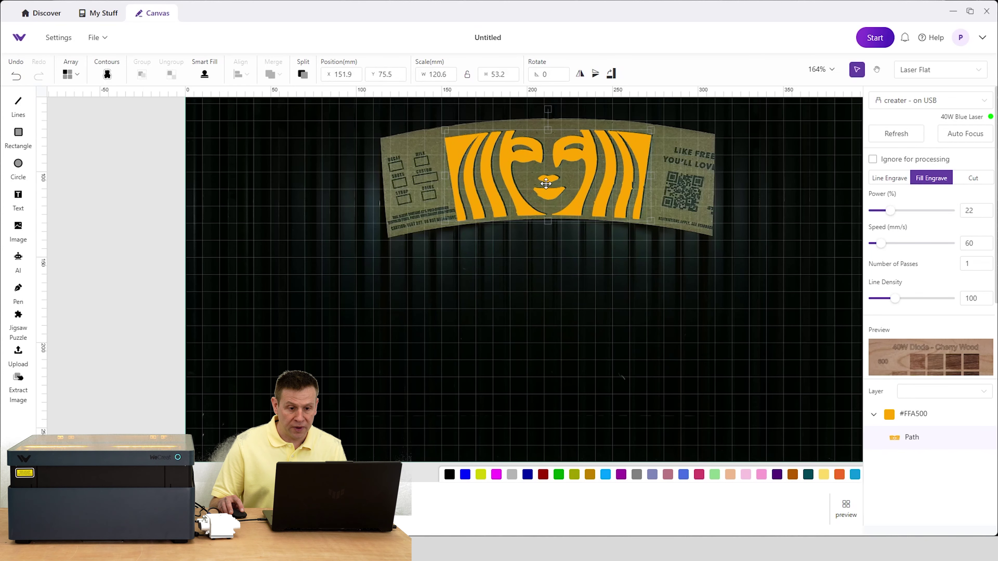
{"action": "left_click_drag", "start_coordinate": [546, 184], "coordinate": [560, 307]}
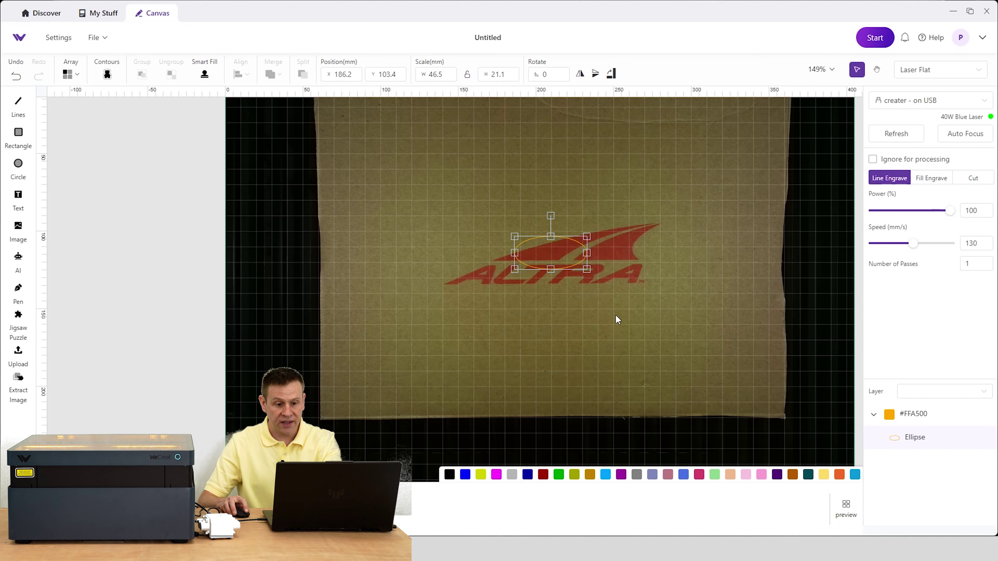
Step: Extract the ALTRA logo region from the camera image and move it to the lower right
{"action": "left_click", "coordinate": [582, 282]}
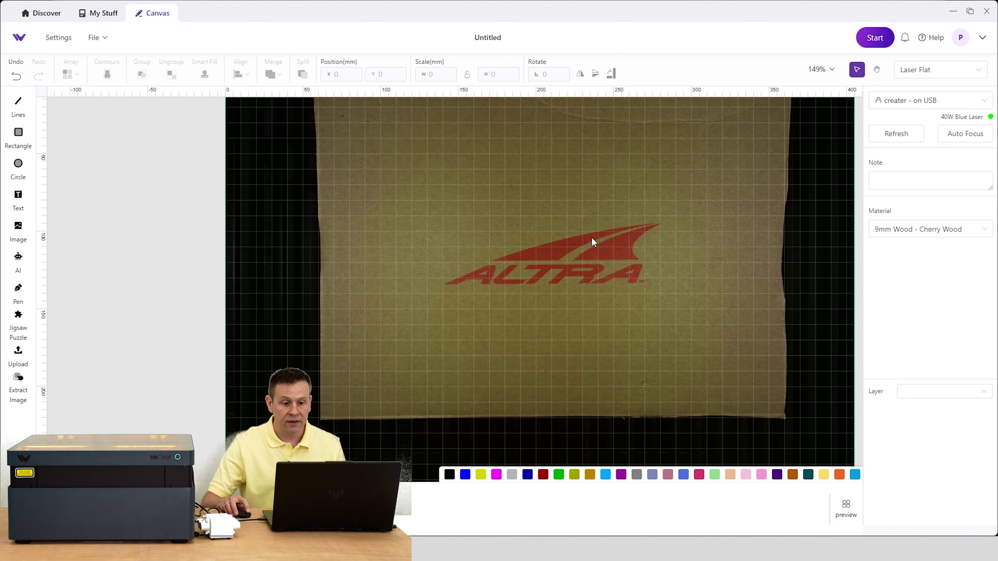
{"action": "left_click", "coordinate": [18, 381]}
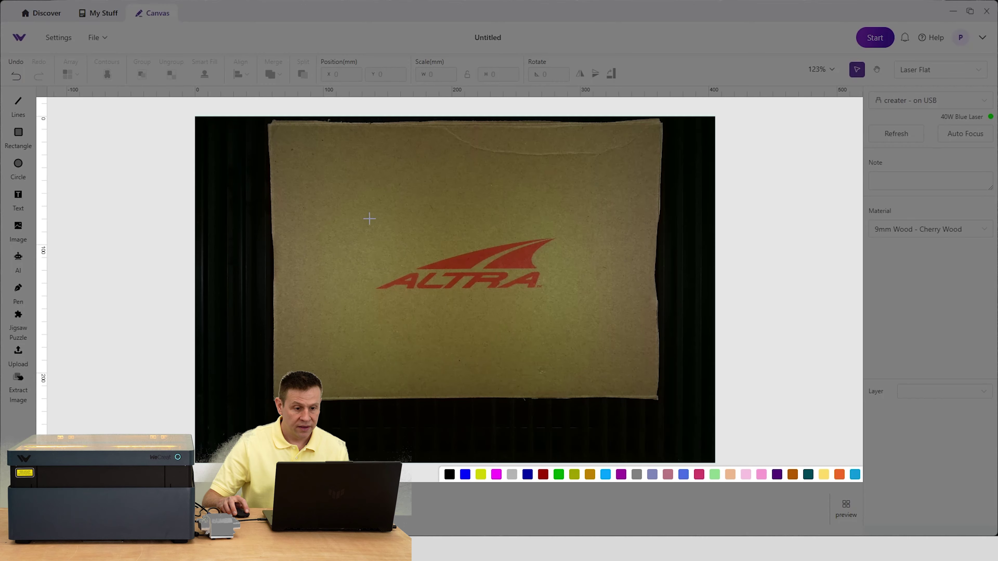
{"action": "left_click_drag", "start_coordinate": [363, 221], "coordinate": [533, 303]}
{"action": "left_click", "coordinate": [522, 313]}
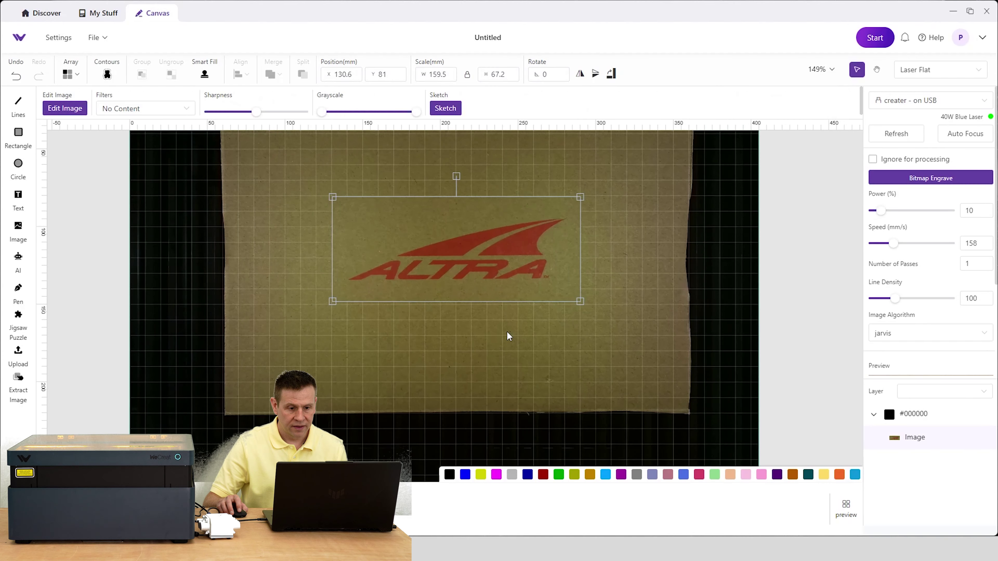
{"action": "left_click_drag", "start_coordinate": [474, 269], "coordinate": [671, 358]}
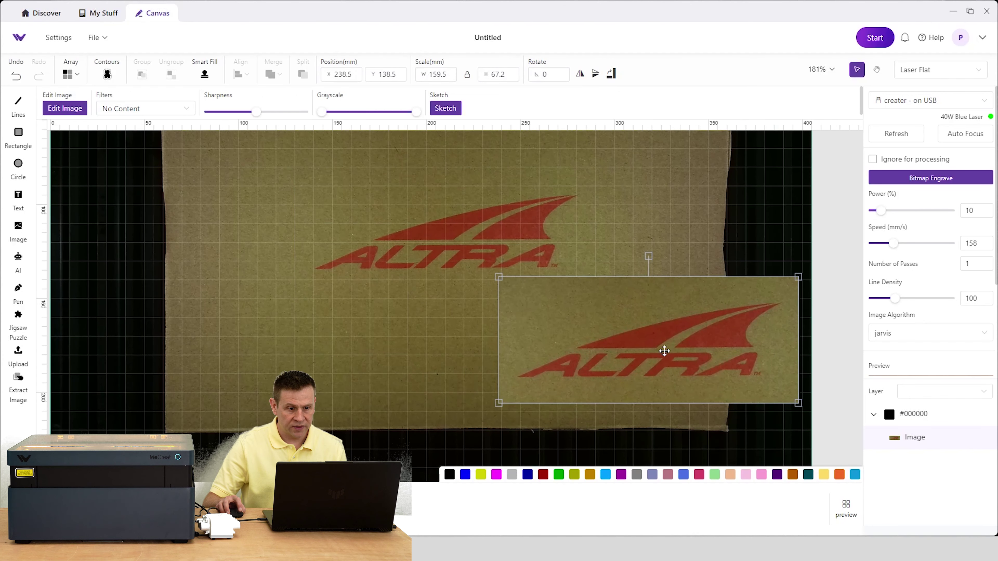
Step: Trace the extracted logo as a sketch outline with Noise Reduction at 100 and a raised Threshold
{"action": "left_click", "coordinate": [450, 113]}
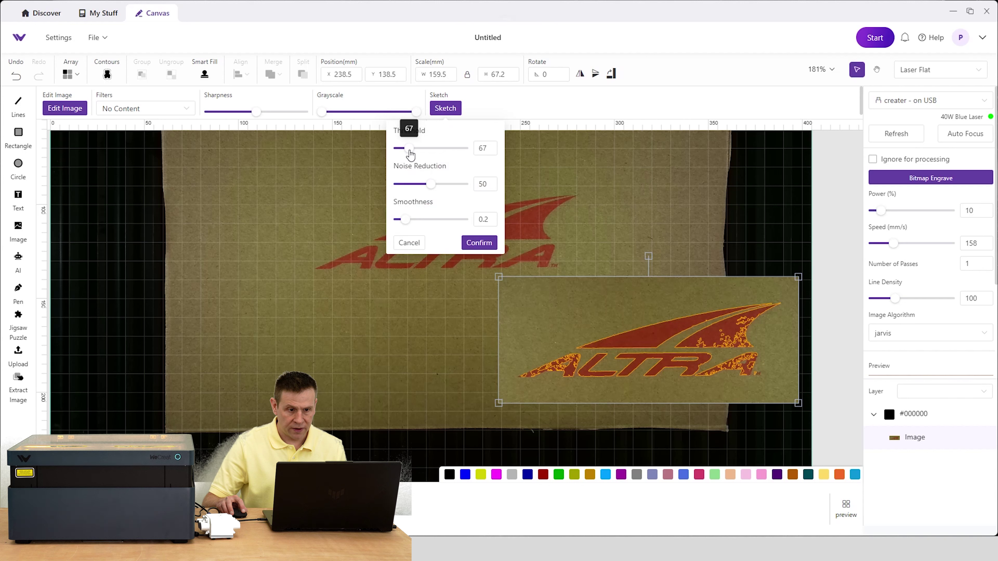
{"action": "left_click_drag", "start_coordinate": [410, 155], "coordinate": [413, 156]}
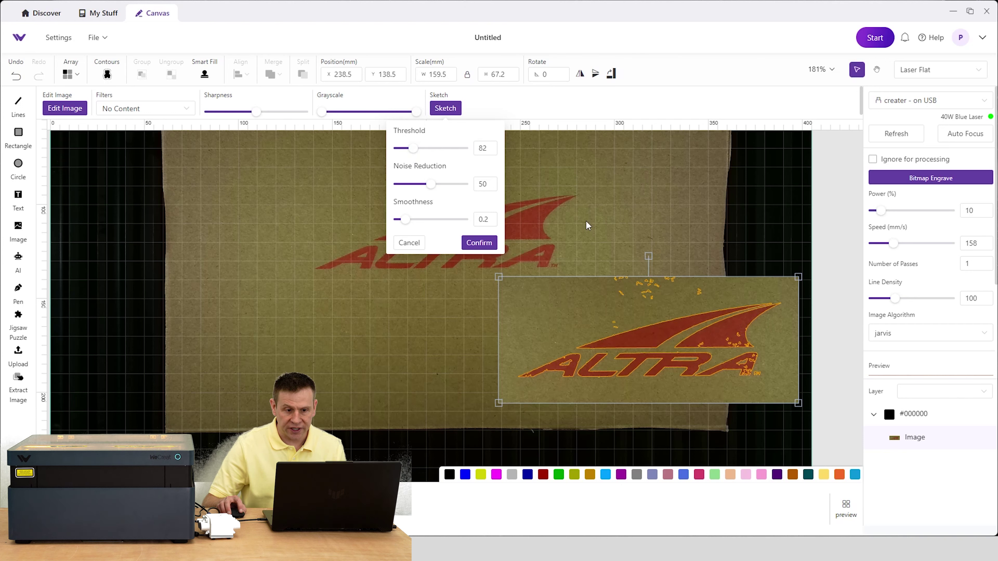
{"action": "left_click_drag", "start_coordinate": [464, 191], "coordinate": [469, 193]}
{"action": "mouse_move", "coordinate": [463, 189]}
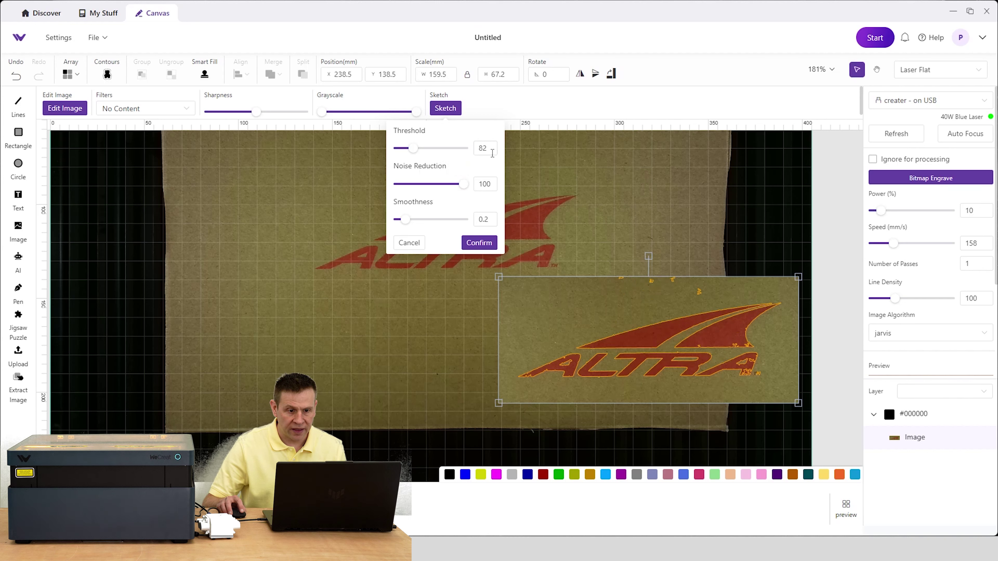
{"action": "type", "text": "81"}
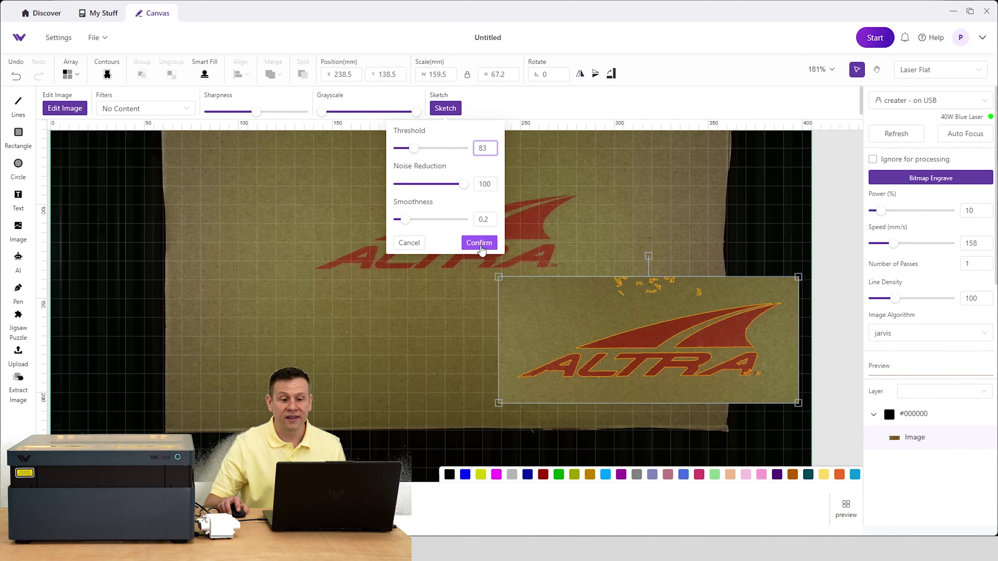
{"action": "left_click", "coordinate": [475, 243]}
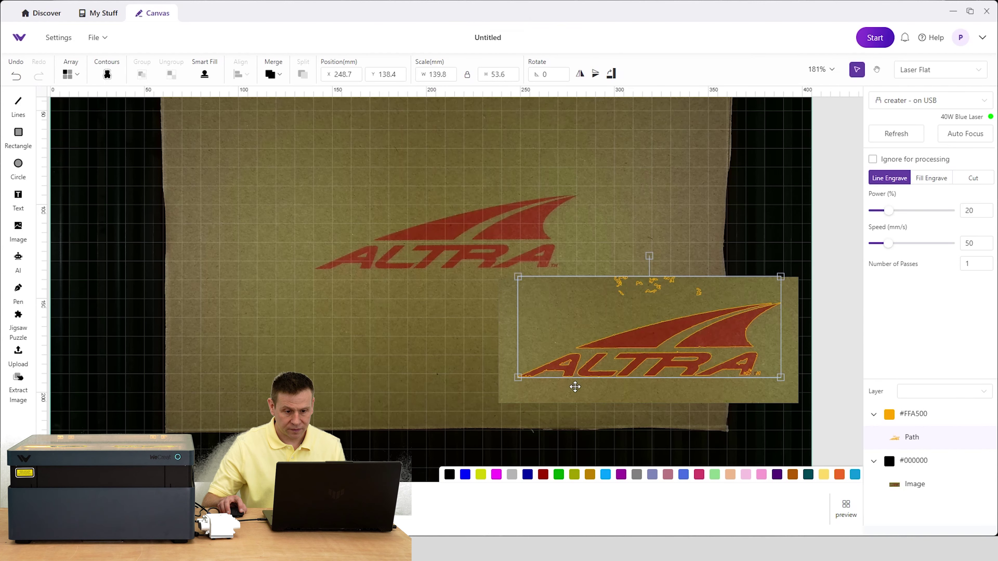
Step: Move the cropped camera image aside and delete it
{"action": "left_click", "coordinate": [575, 387]}
{"action": "left_click_drag", "start_coordinate": [584, 394], "coordinate": [233, 400]}
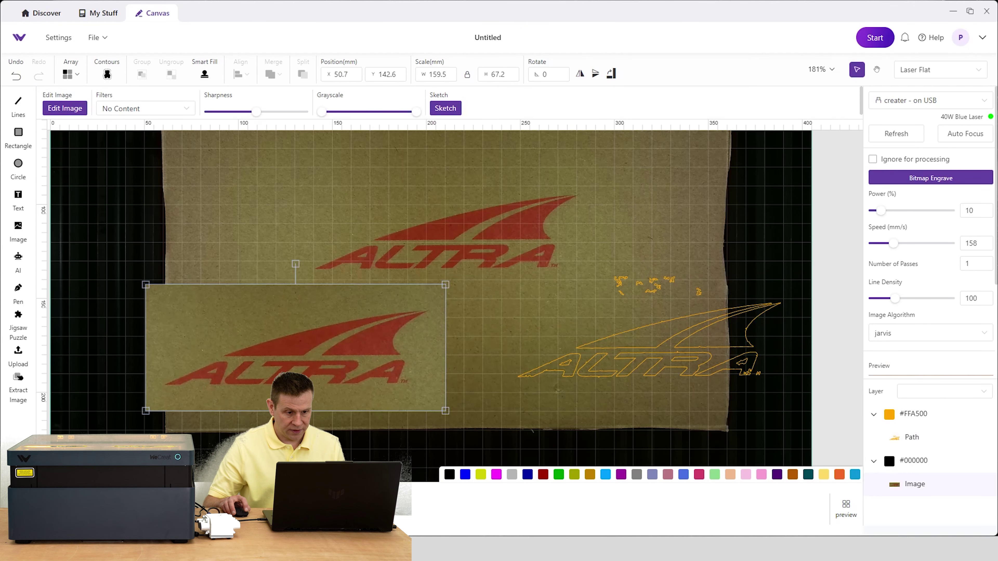
{"action": "key", "text": "Delete"}
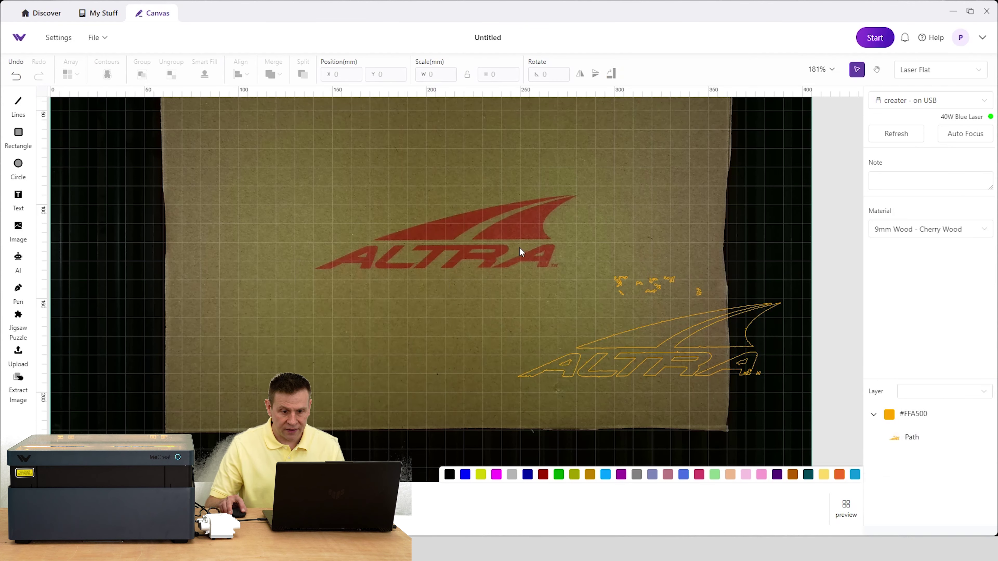
Step: Move the orange ALTRA outline left and down and split it into separate paths
{"action": "left_click_drag", "start_coordinate": [606, 314], "coordinate": [792, 411]}
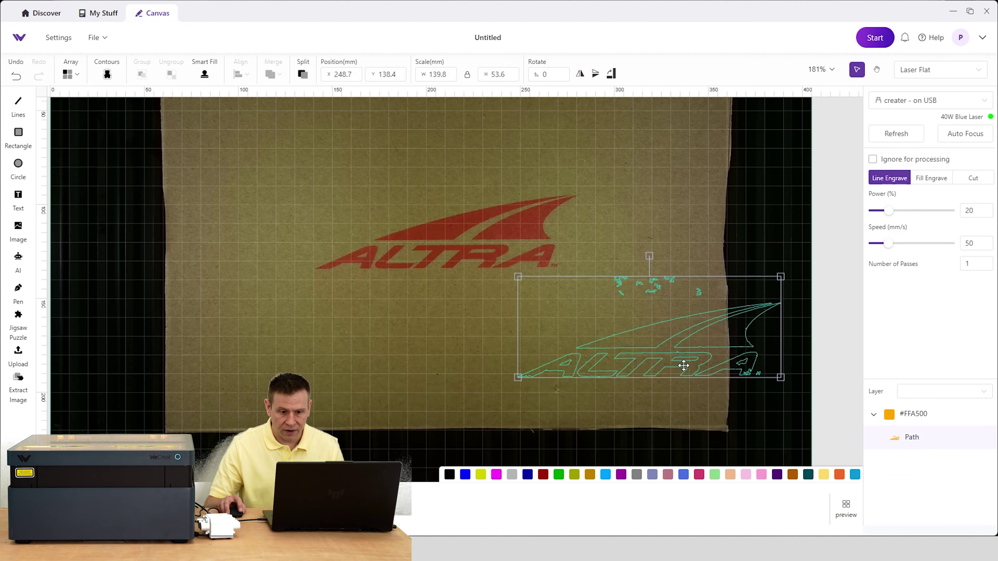
{"action": "left_click_drag", "start_coordinate": [677, 363], "coordinate": [497, 373]}
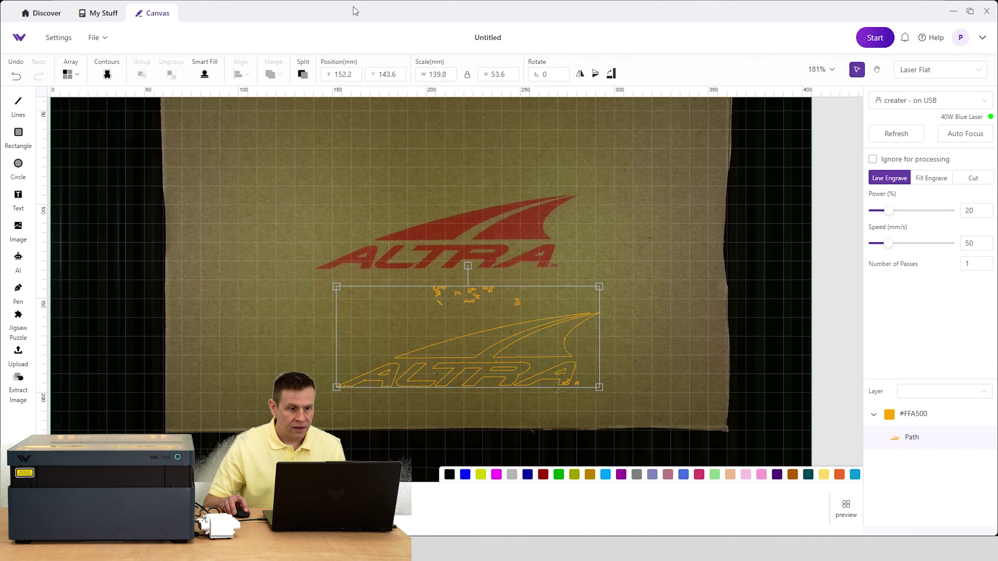
{"action": "left_click", "coordinate": [303, 74]}
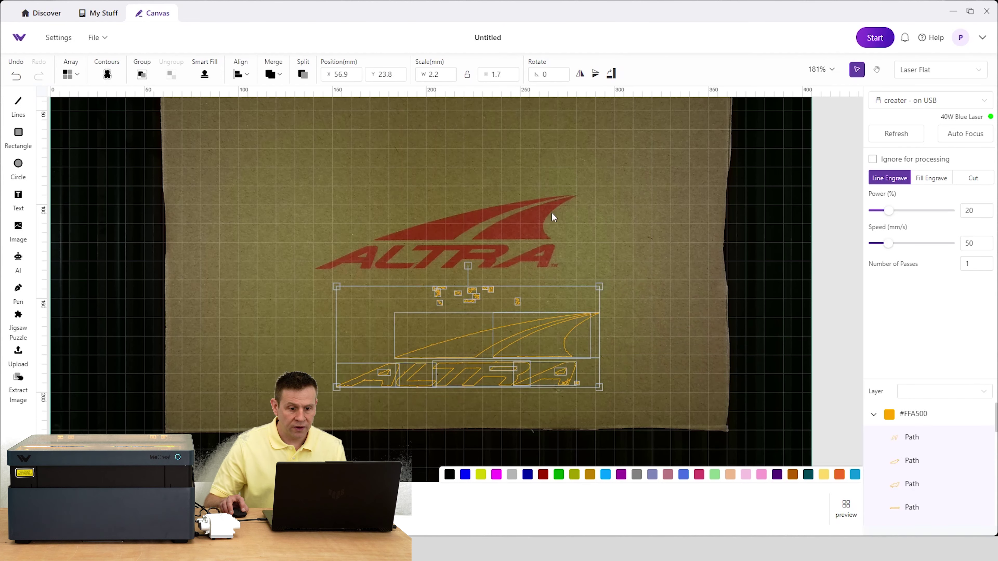
Step: Select the small stray speck fragments left over from the split
{"action": "left_click", "coordinate": [647, 233]}
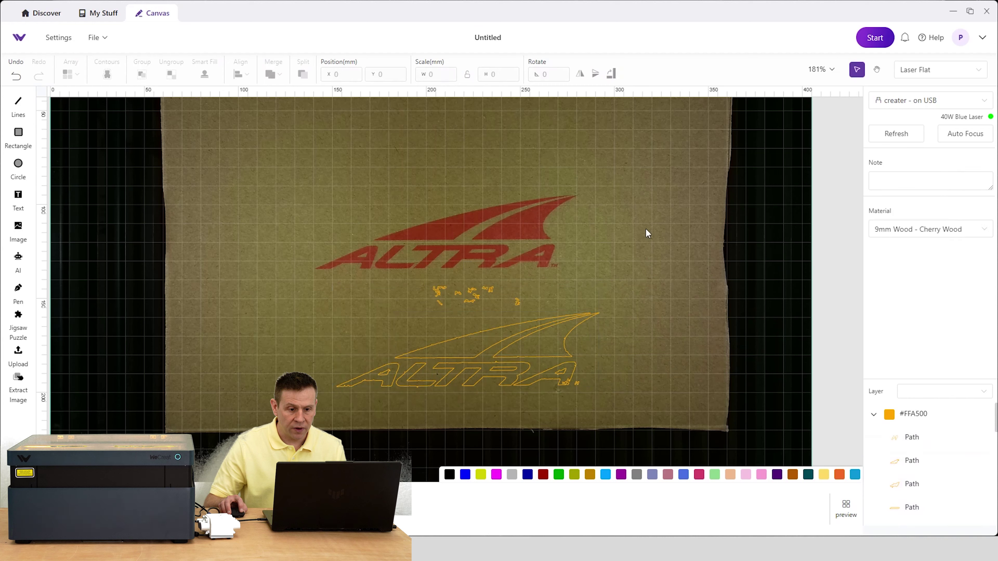
{"action": "left_click", "coordinate": [527, 309]}
{"action": "left_click", "coordinate": [624, 288]}
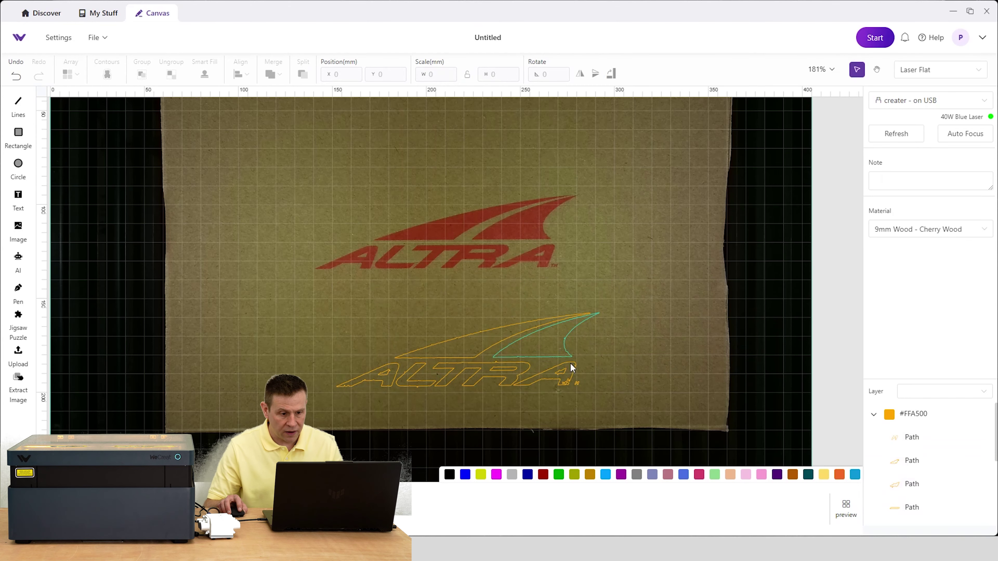
{"action": "scroll", "coordinate": [571, 365], "scroll_direction": "up", "scroll_amount": 10}
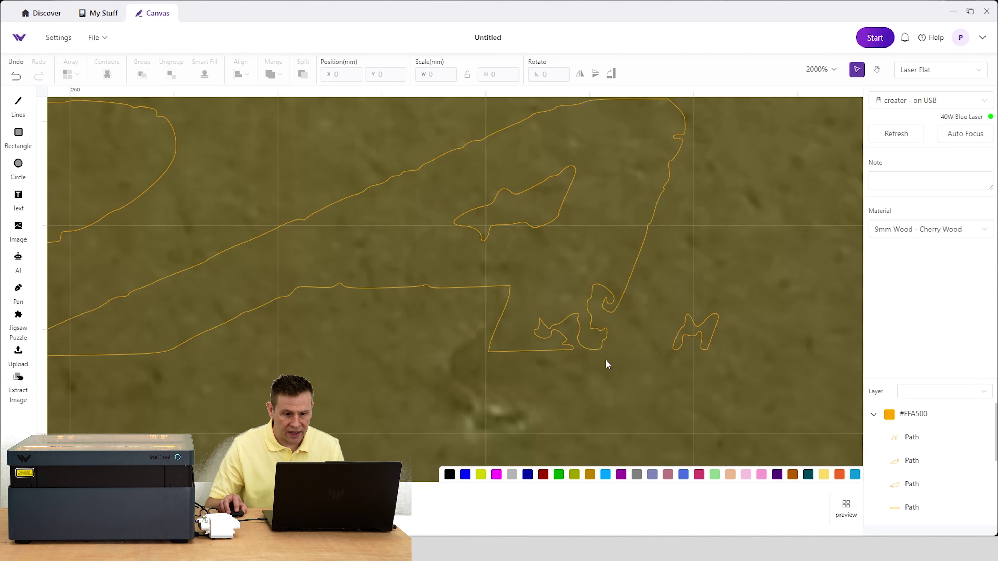
Step: Inspect the traced paths up close, then drag the whole 139.8 × 39.7 mm outline onto the printed red logo
{"action": "scroll", "coordinate": [576, 314], "scroll_direction": "down", "scroll_amount": 6}
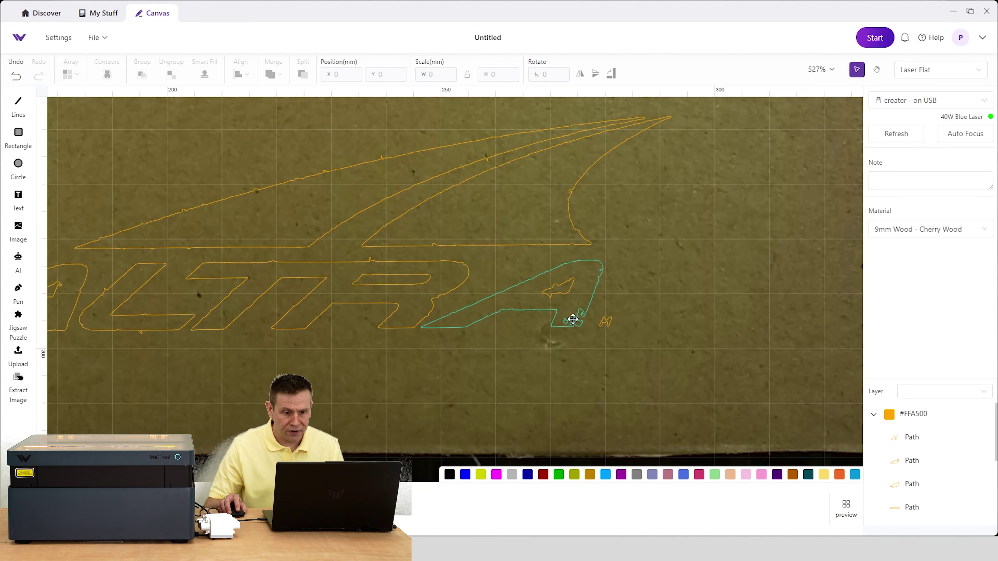
{"action": "scroll", "coordinate": [314, 250], "scroll_direction": "up", "scroll_amount": 1}
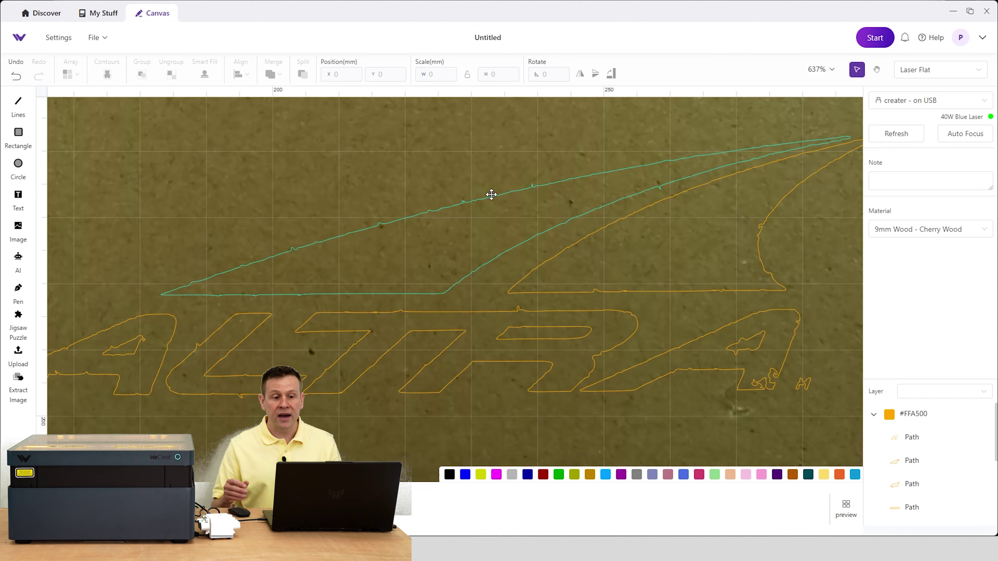
{"action": "scroll", "coordinate": [490, 196], "scroll_direction": "down", "scroll_amount": 5}
{"action": "scroll", "coordinate": [499, 189], "scroll_direction": "down", "scroll_amount": 2}
{"action": "left_click", "coordinate": [497, 181]}
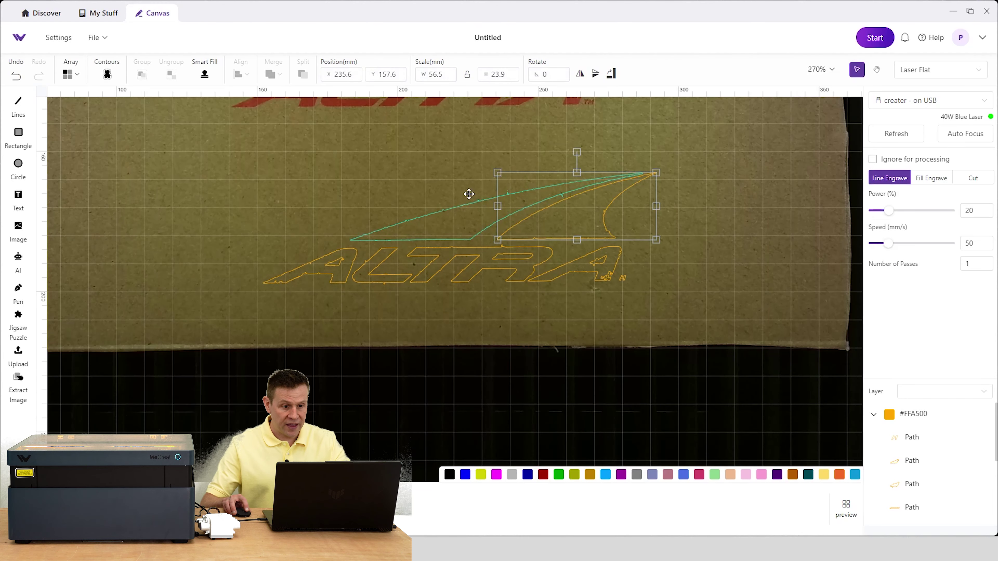
{"action": "left_click", "coordinate": [445, 156]}
{"action": "middle_click_drag", "start_coordinate": [446, 157], "coordinate": [462, 250]}
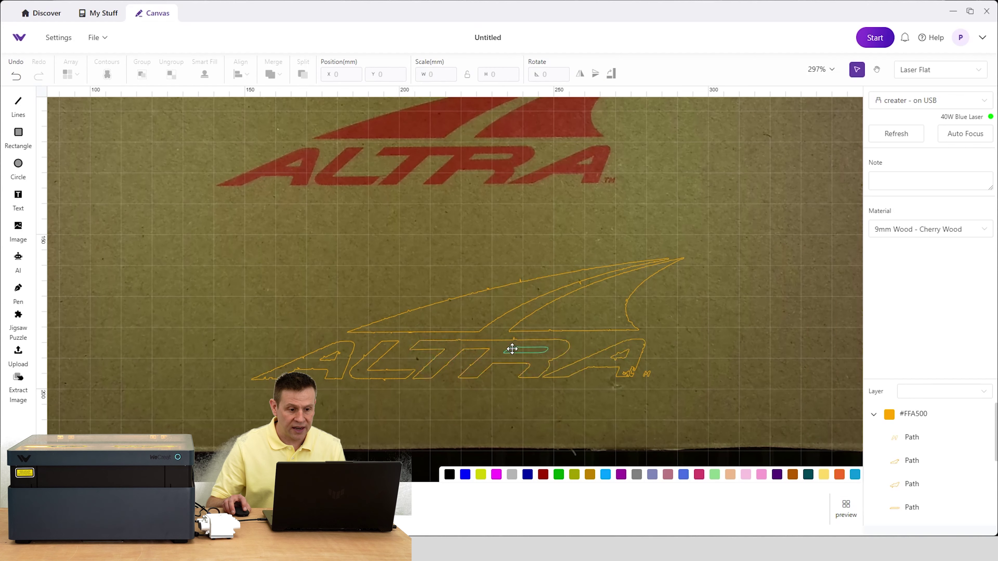
{"action": "scroll", "coordinate": [542, 302], "scroll_direction": "down", "scroll_amount": 1}
{"action": "left_click_drag", "start_coordinate": [275, 229], "coordinate": [686, 391]}
{"action": "left_click_drag", "start_coordinate": [509, 328], "coordinate": [482, 169]}
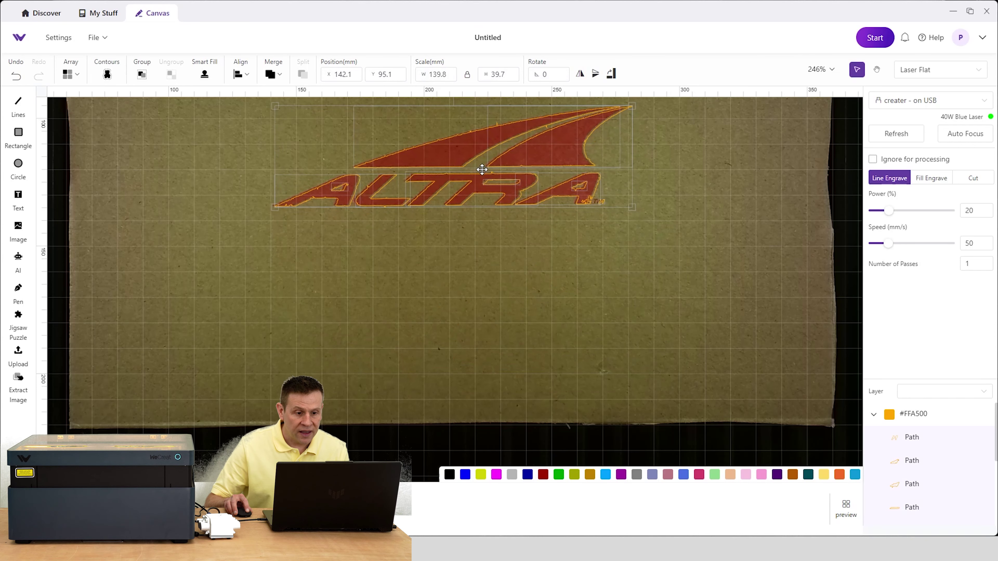
Step: Deselect the outline and zoom in and out to check its alignment over the printed logo
{"action": "left_click", "coordinate": [462, 270]}
{"action": "scroll", "coordinate": [551, 142], "scroll_direction": "down", "scroll_amount": 5}
{"action": "scroll", "coordinate": [529, 143], "scroll_direction": "up", "scroll_amount": 1}
{"action": "scroll", "coordinate": [529, 143], "scroll_direction": "up", "scroll_amount": 6}
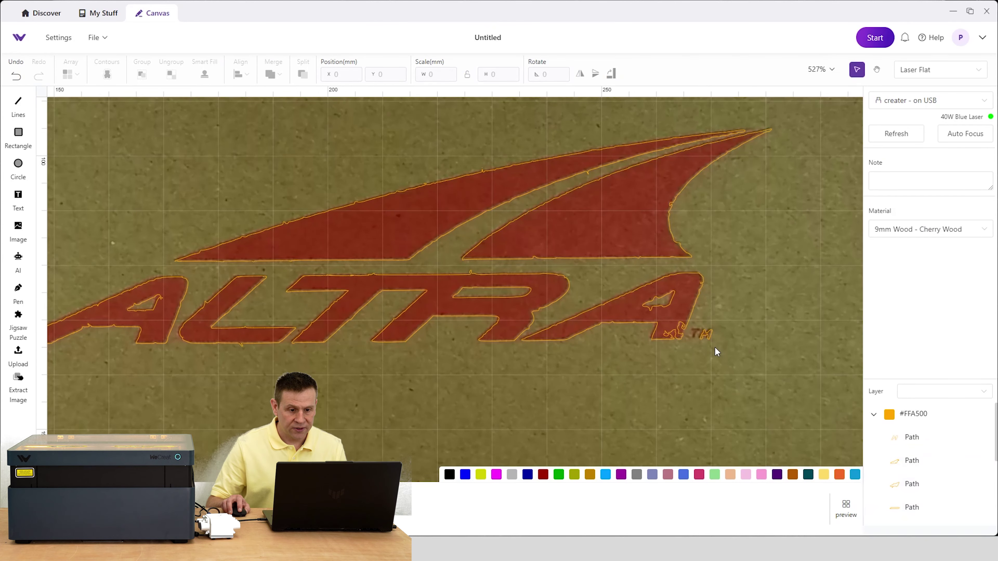
{"action": "scroll", "coordinate": [690, 348], "scroll_direction": "down", "scroll_amount": 6}
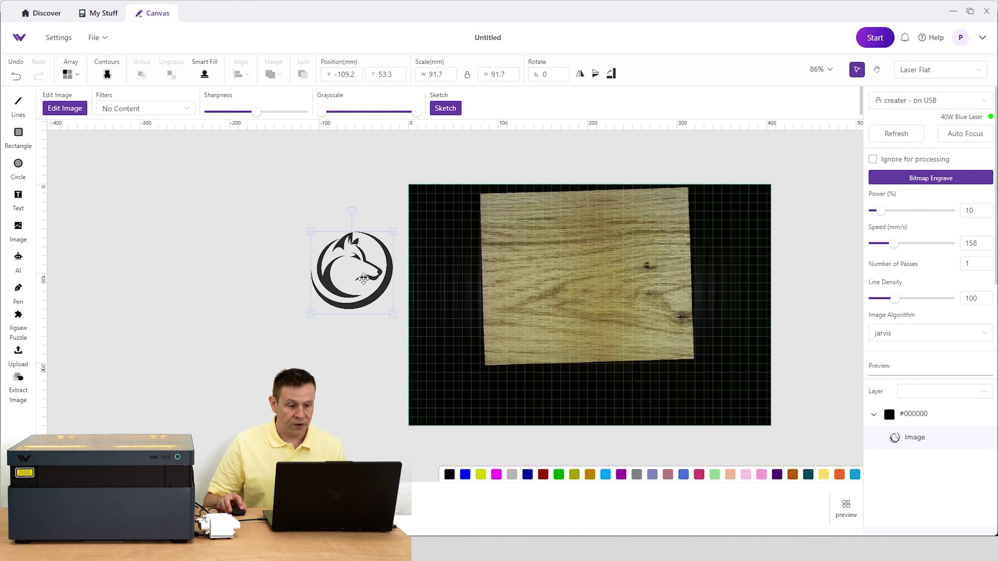
Step: Move the wolf logo onto the board, enlarge it to 178.6 mm, tilt it -2.5° and centre it
{"action": "left_click_drag", "start_coordinate": [363, 278], "coordinate": [590, 267]}
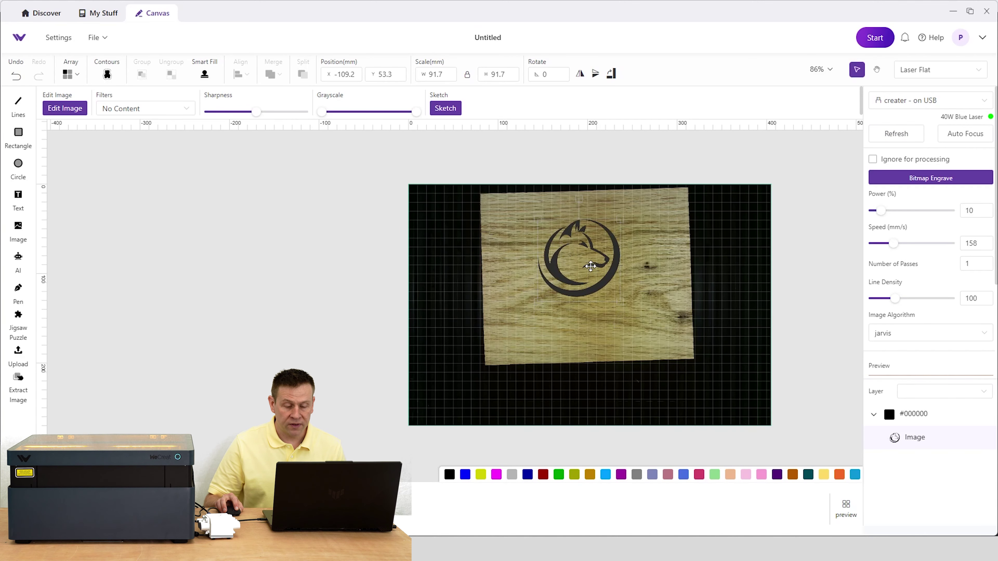
{"action": "left_click_drag", "start_coordinate": [620, 300], "coordinate": [679, 352]}
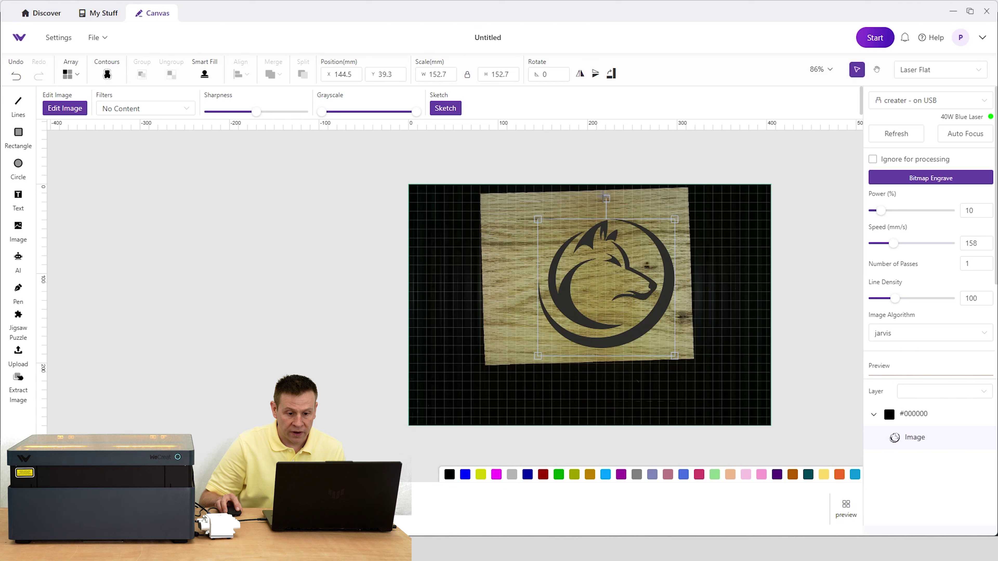
{"action": "left_click_drag", "start_coordinate": [602, 196], "coordinate": [598, 198]}
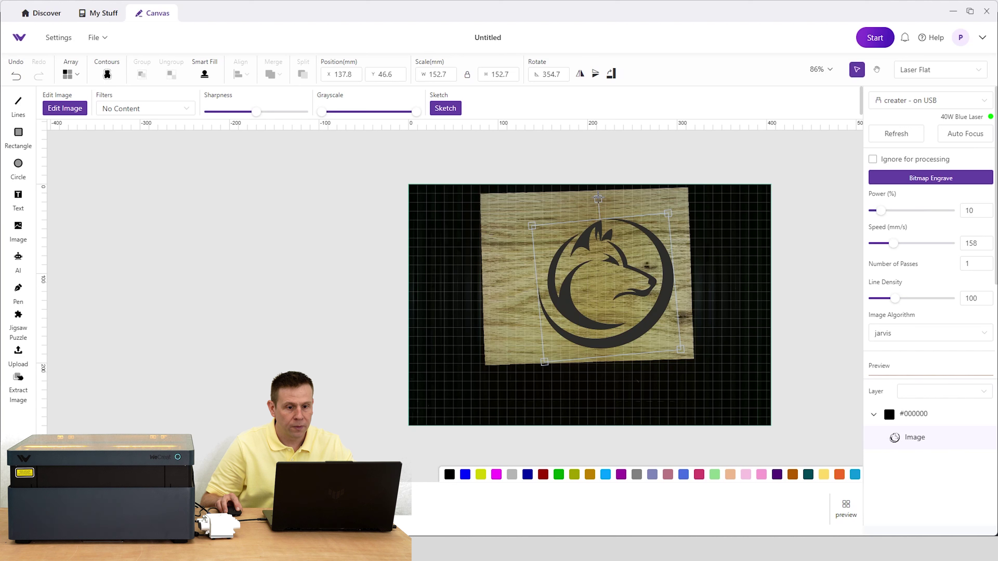
{"action": "key", "text": "ctrl+z"}
{"action": "left_click_drag", "start_coordinate": [589, 252], "coordinate": [673, 216]}
{"action": "left_click_drag", "start_coordinate": [569, 278], "coordinate": [588, 281]}
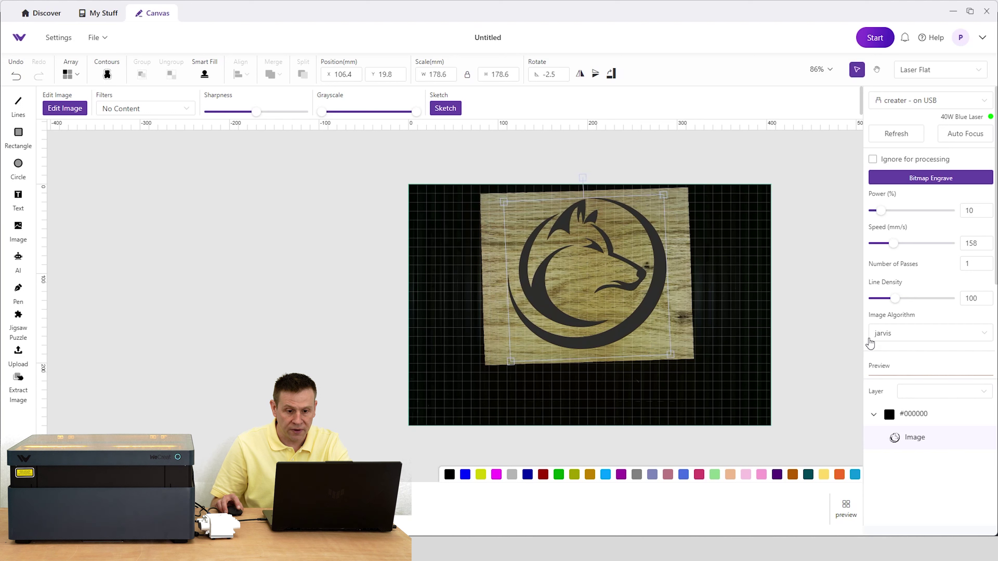
{"action": "left_click", "coordinate": [751, 300]}
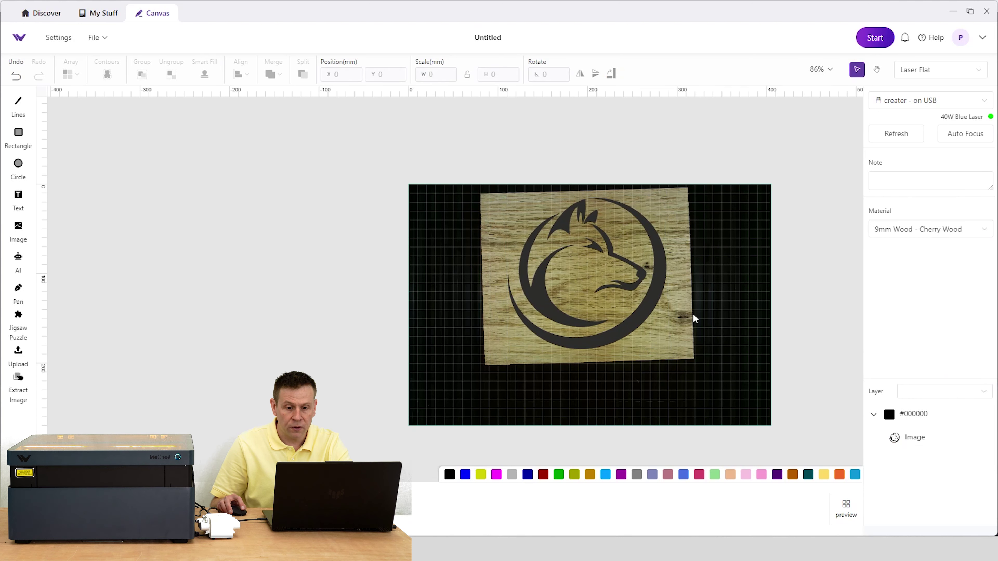